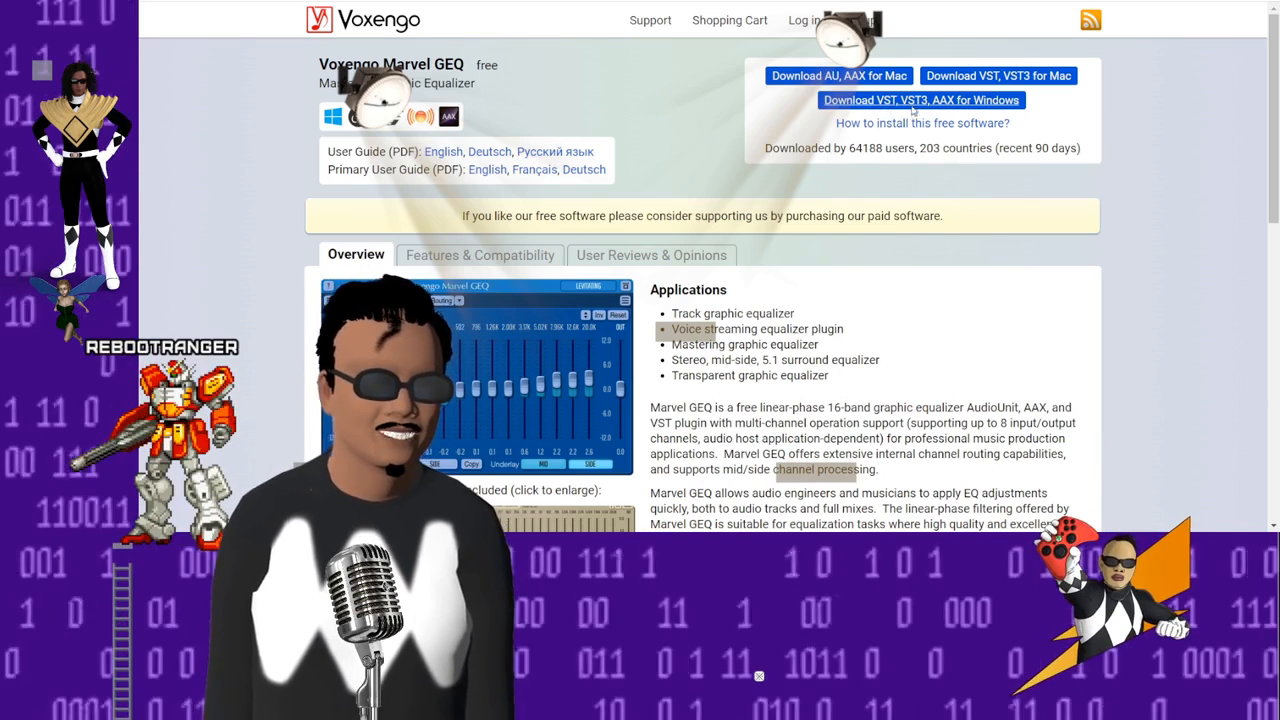
Step: Download the Windows VST, VST3, AAX version of Voxengo Marvel GEQ and run the downloaded installer
{"action": "left_click", "coordinate": [912, 101]}
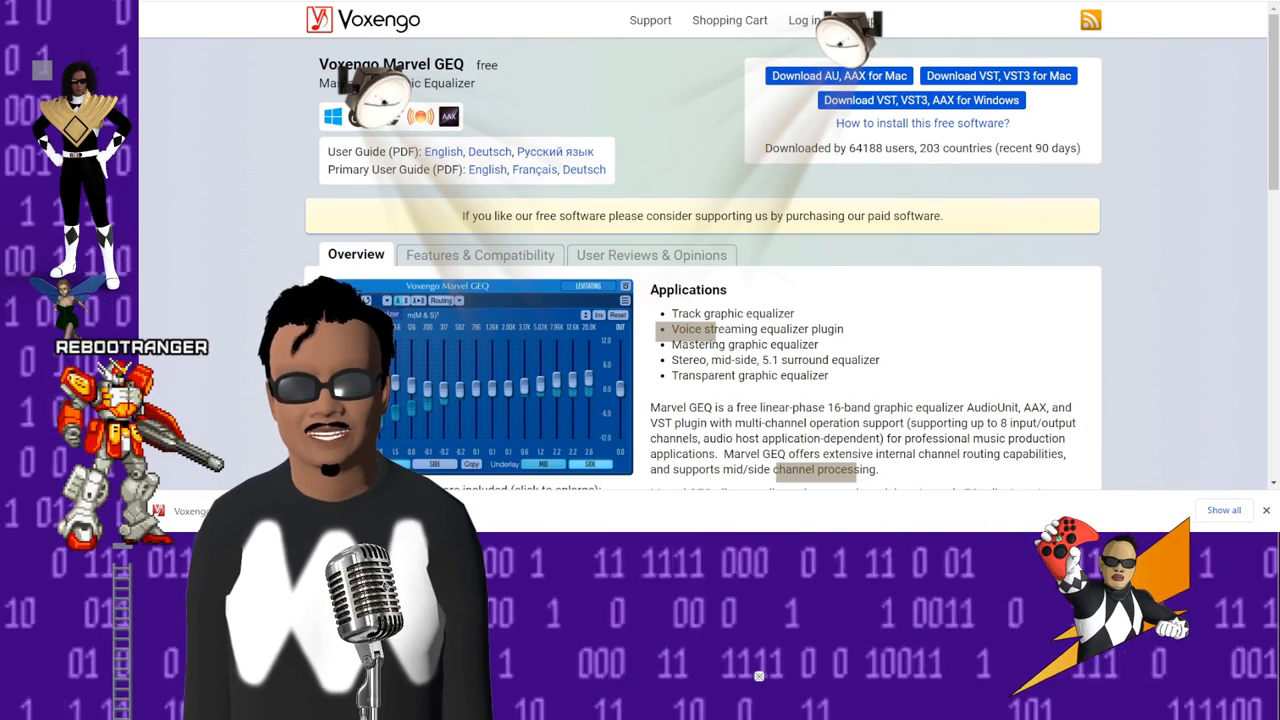
{"action": "left_click", "coordinate": [645, 590]}
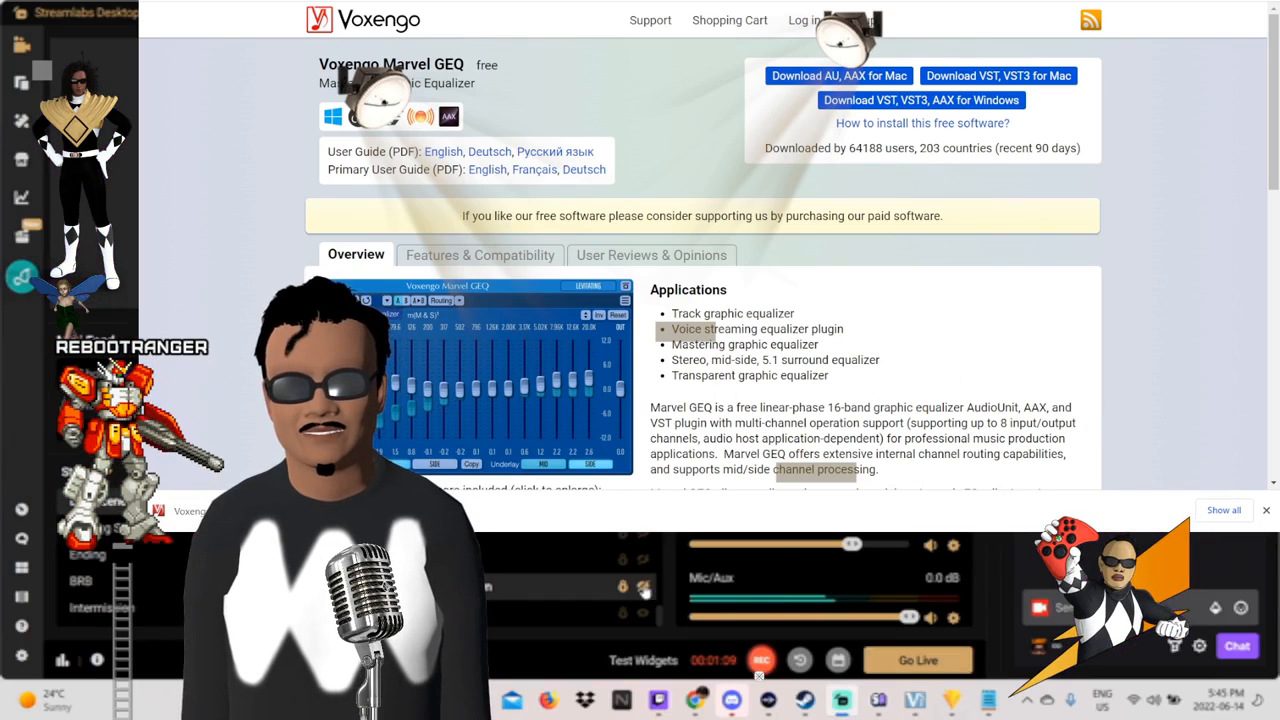
{"action": "left_click", "coordinate": [699, 701]}
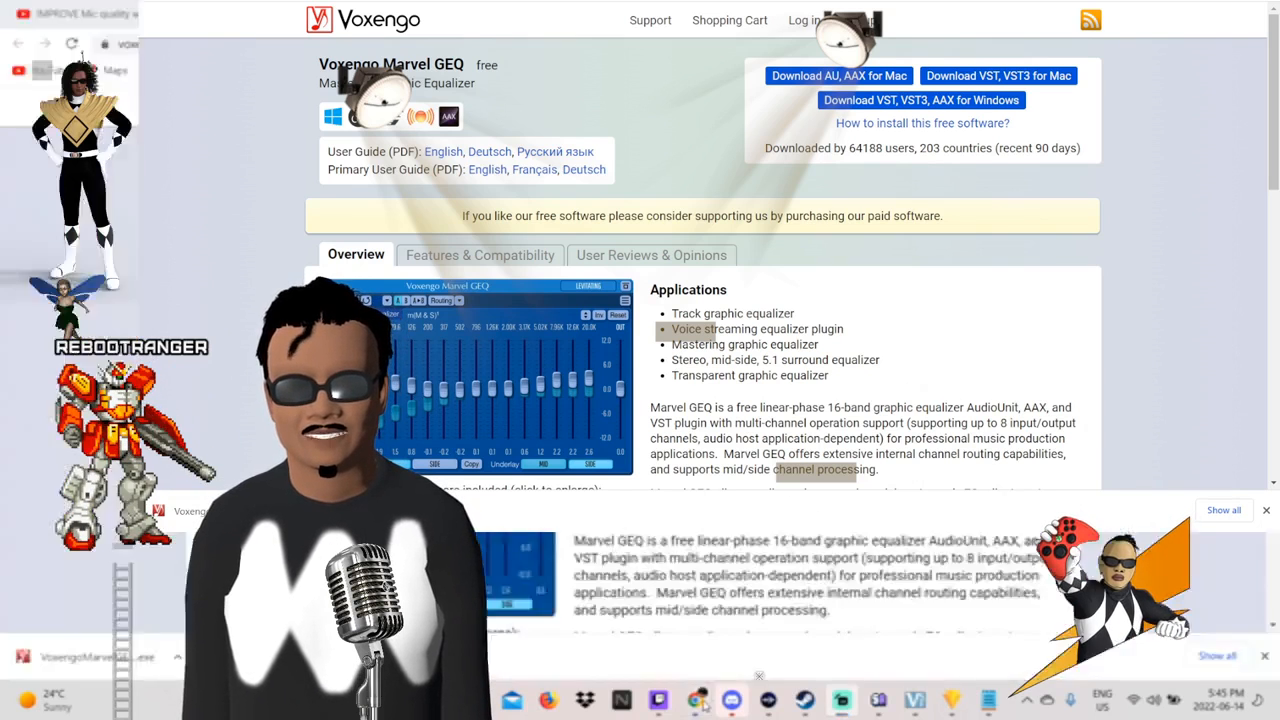
{"action": "left_click", "coordinate": [150, 663]}
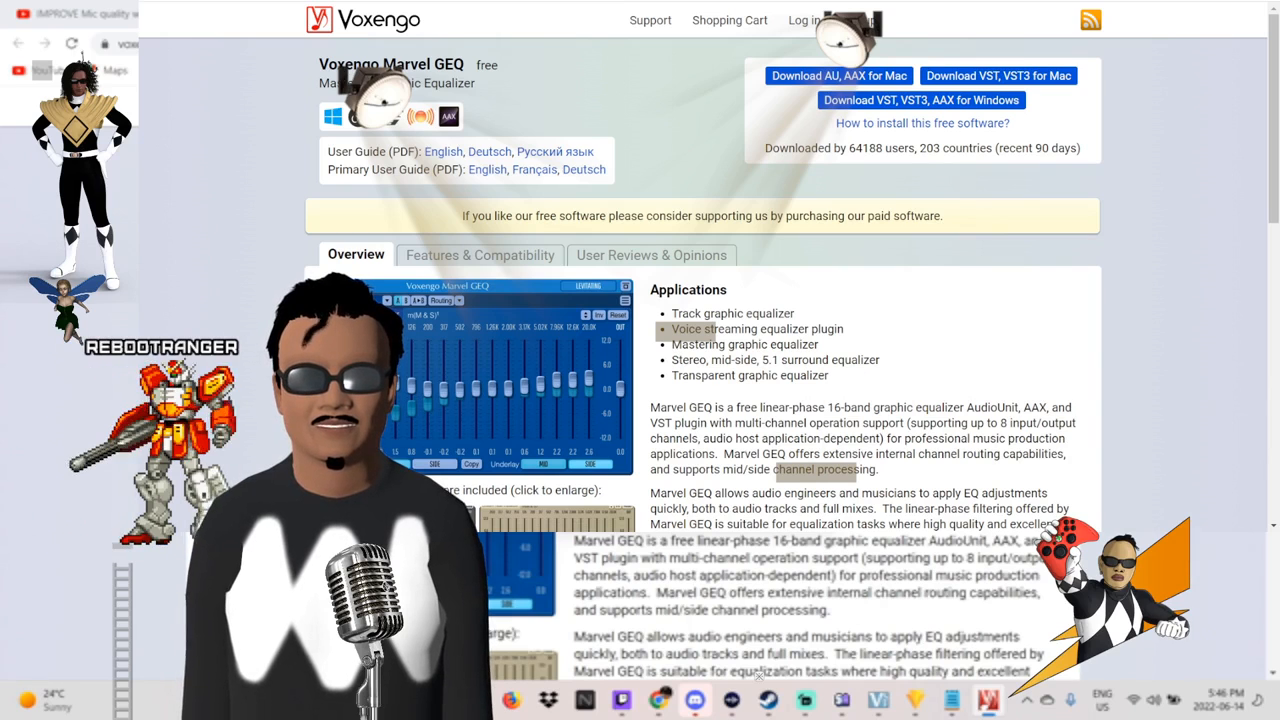
Step: Switch to Streamlabs Desktop, hide the web page overlay source, and open the filter editor for Mic/Aux
{"action": "left_click", "coordinate": [805, 700]}
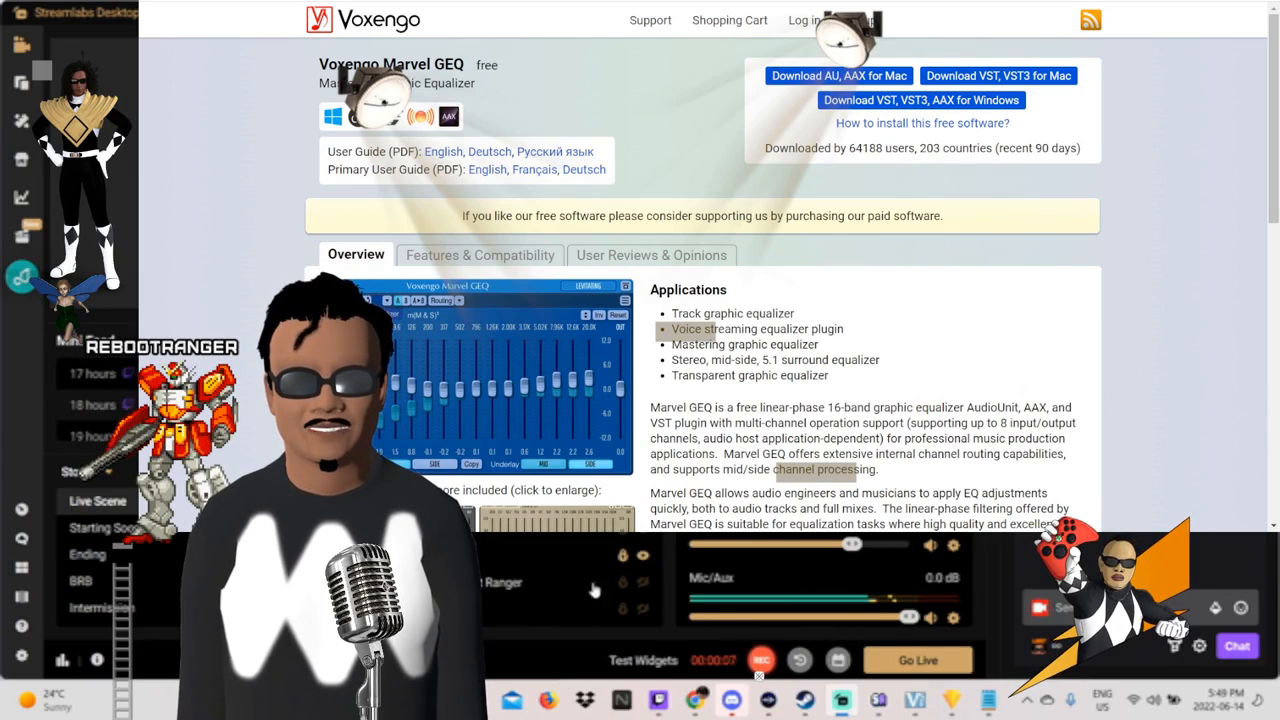
{"action": "left_click", "coordinate": [645, 575]}
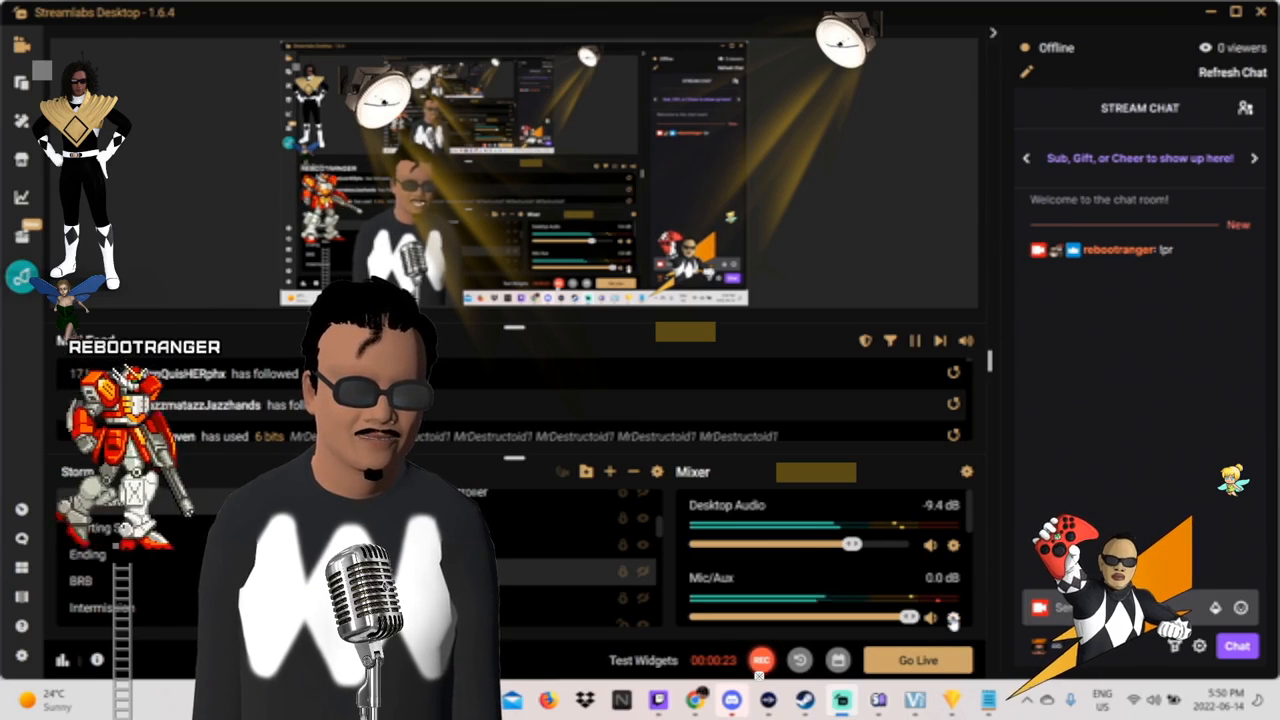
{"action": "left_click", "coordinate": [952, 618]}
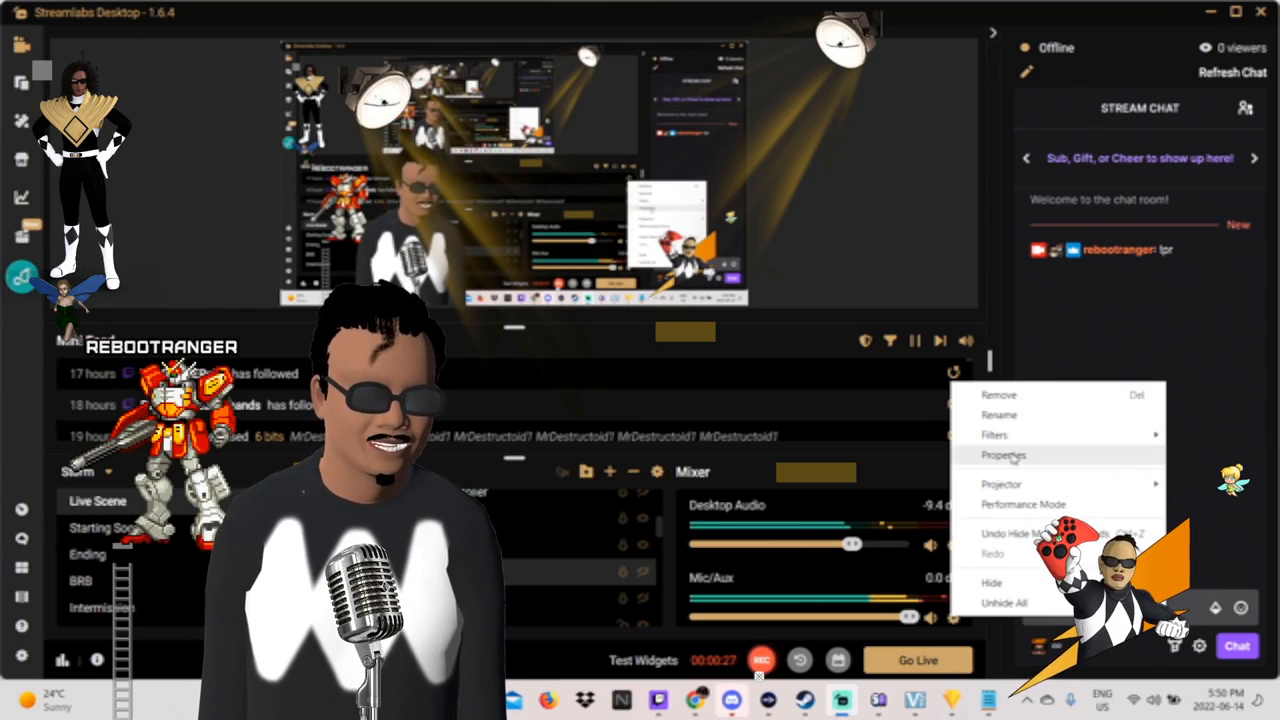
{"action": "mouse_move", "coordinate": [1012, 442]}
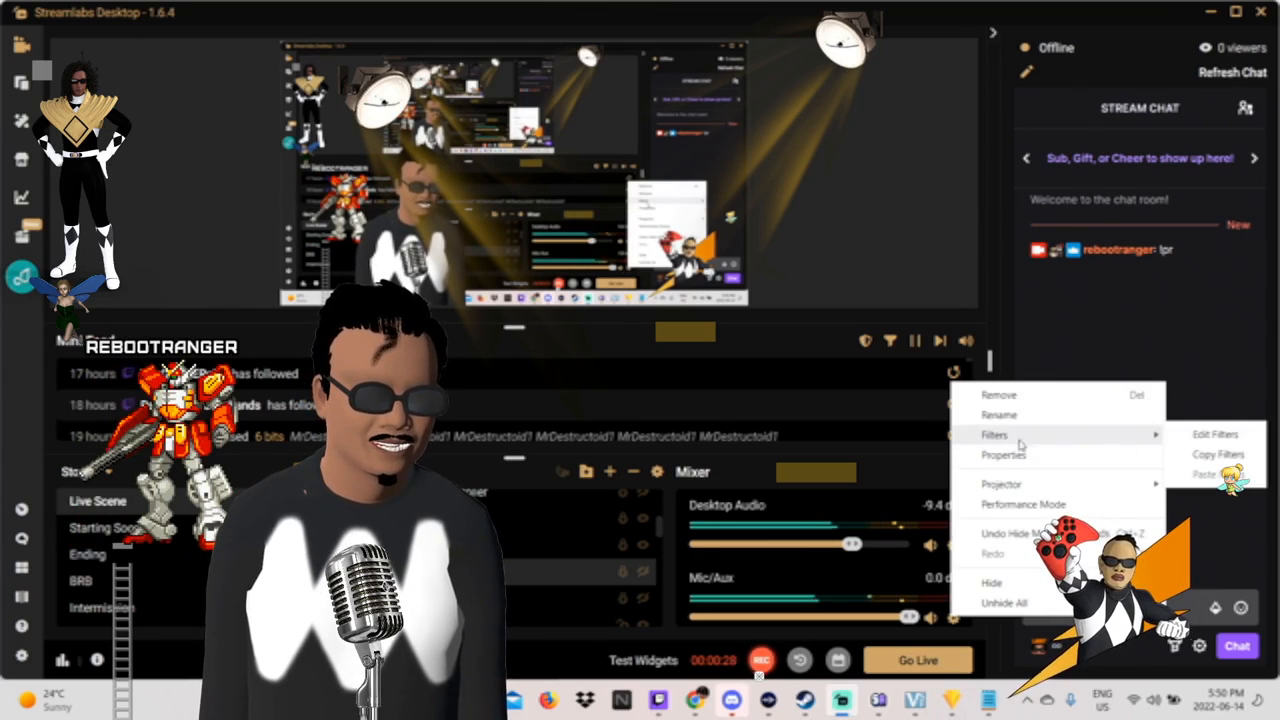
{"action": "left_click", "coordinate": [1204, 436]}
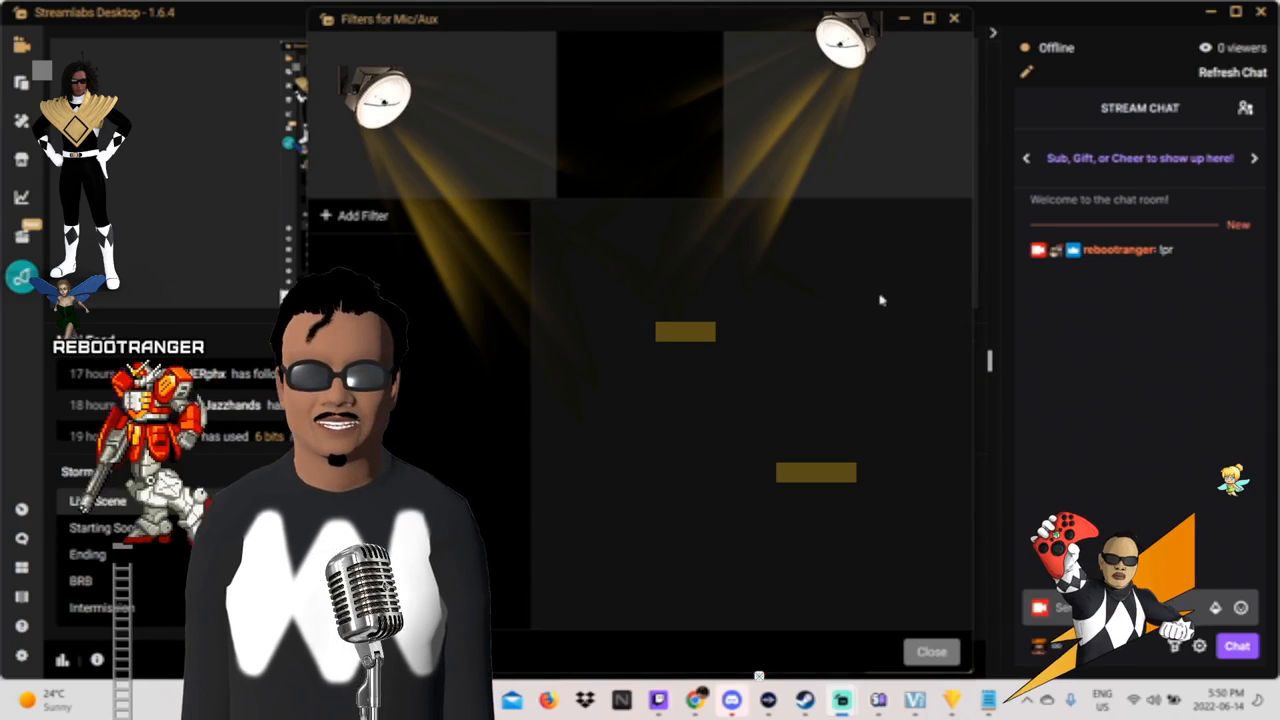
Step: Add a VST 2.x Plugin filter to Mic/Aux, keeping the default filter name
{"action": "left_click", "coordinate": [380, 218]}
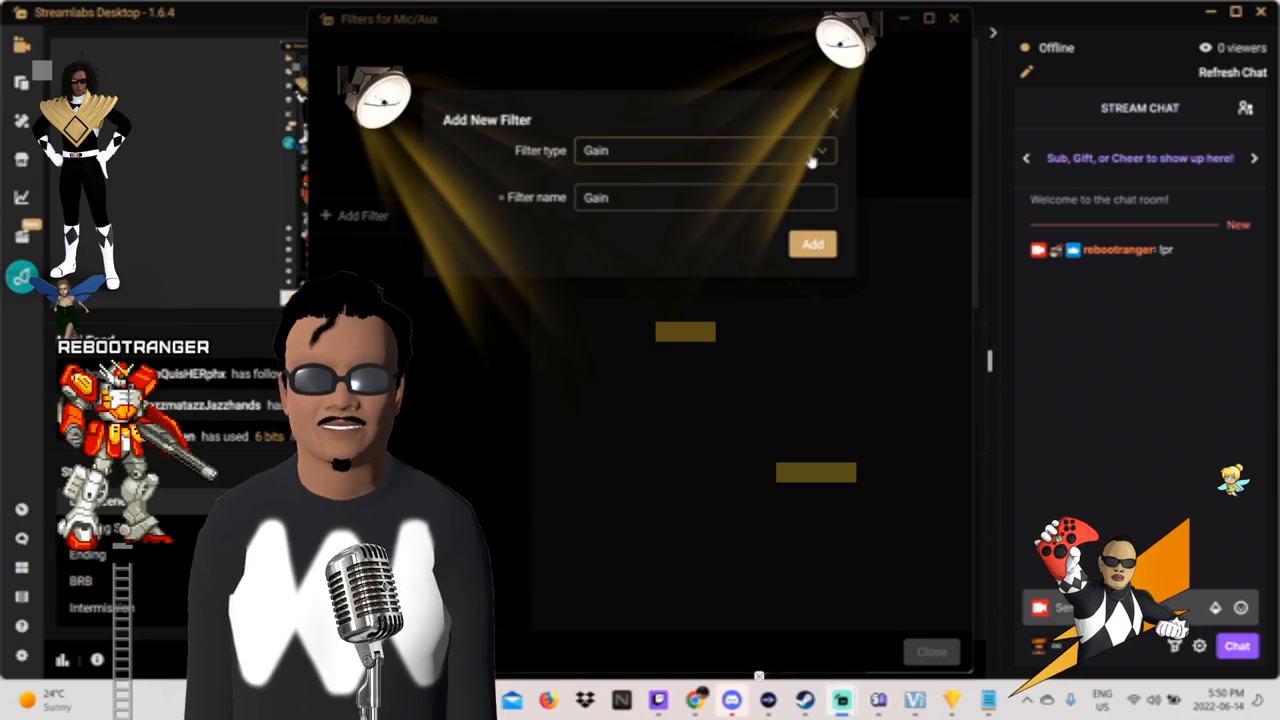
{"action": "left_click", "coordinate": [818, 156]}
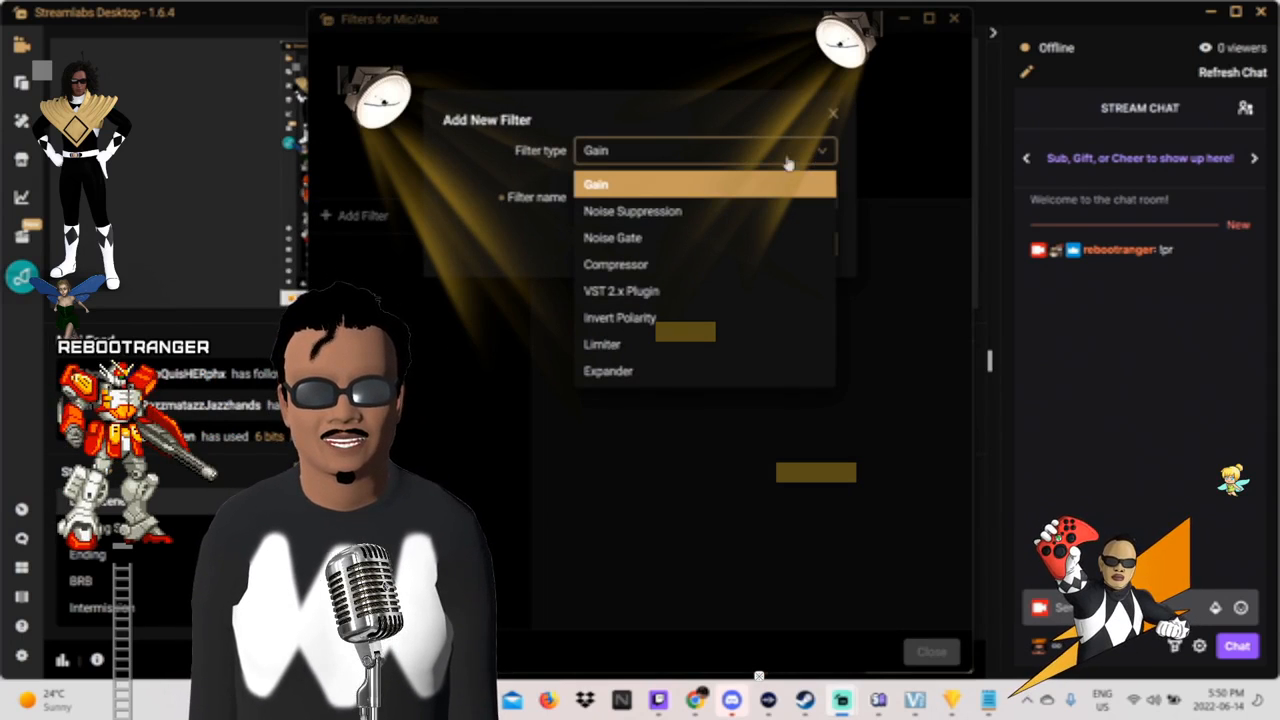
{"action": "left_click", "coordinate": [641, 291]}
{"action": "left_click", "coordinate": [697, 197]}
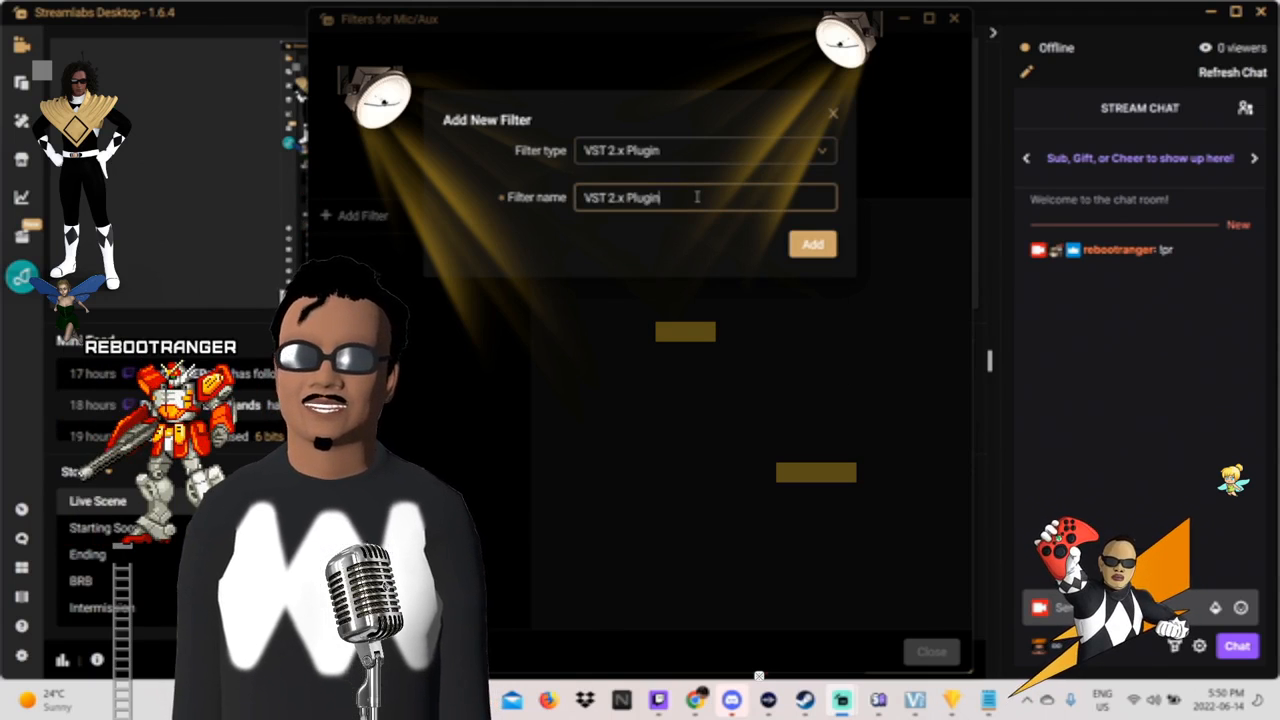
{"action": "left_click", "coordinate": [815, 247]}
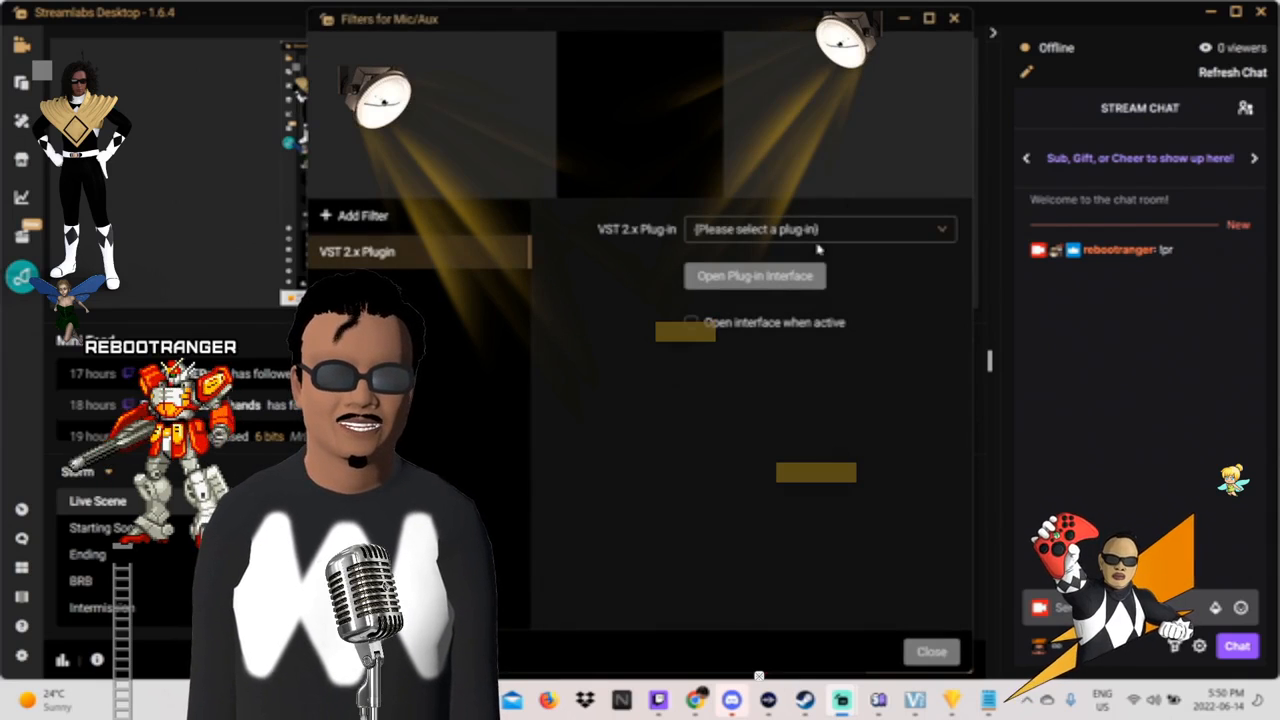
Step: Set the VST 2.x Plugin filter to use Marvel GEQ.dll as its plug-in
{"action": "left_click", "coordinate": [755, 276]}
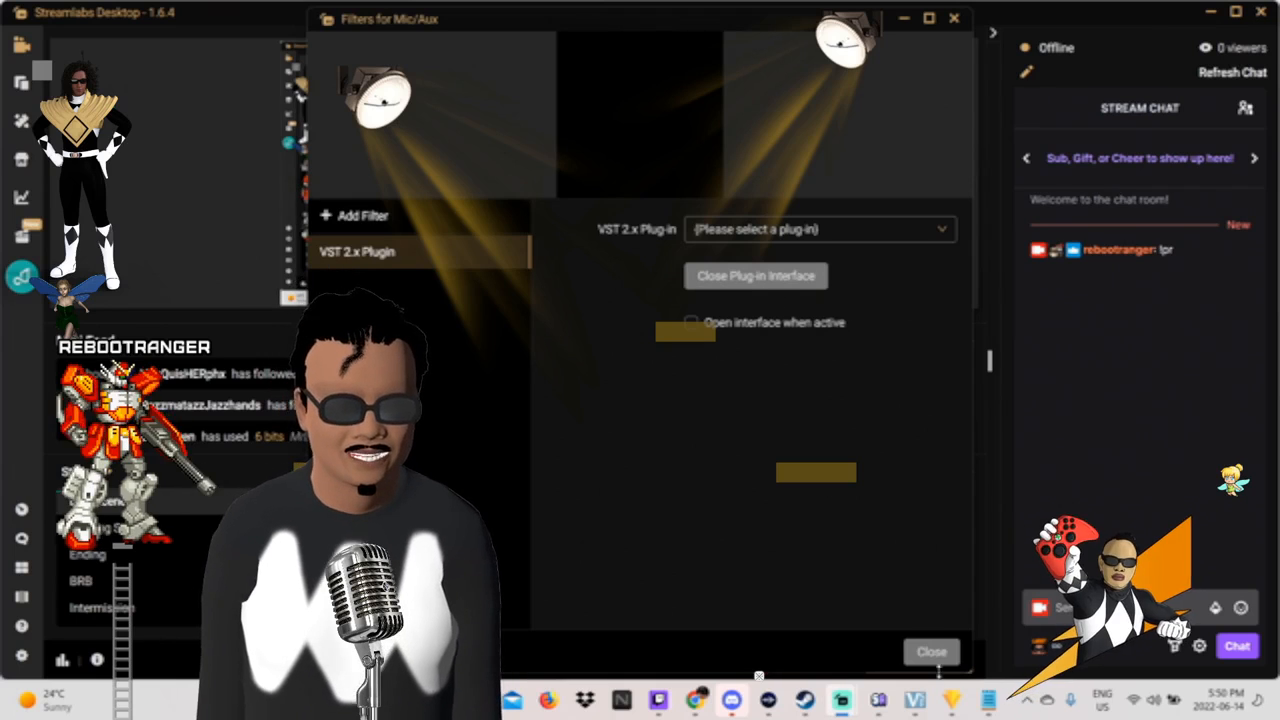
{"action": "left_click", "coordinate": [867, 241]}
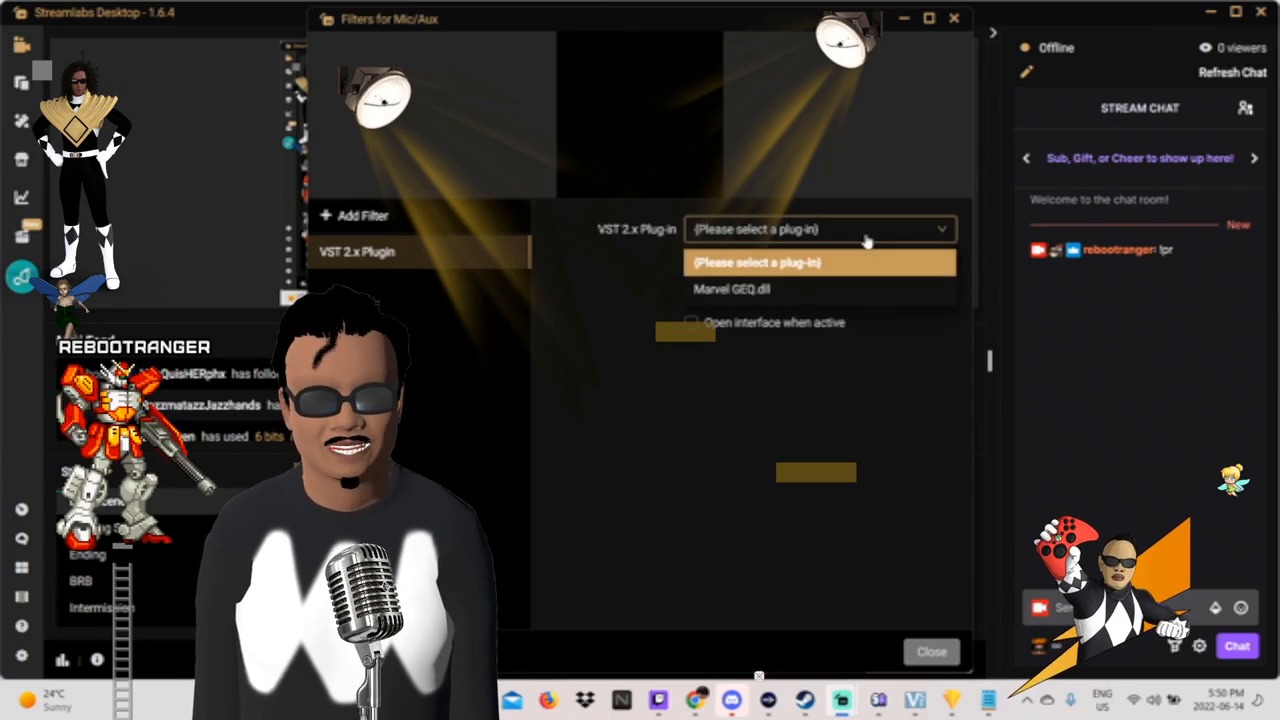
{"action": "left_click", "coordinate": [748, 290]}
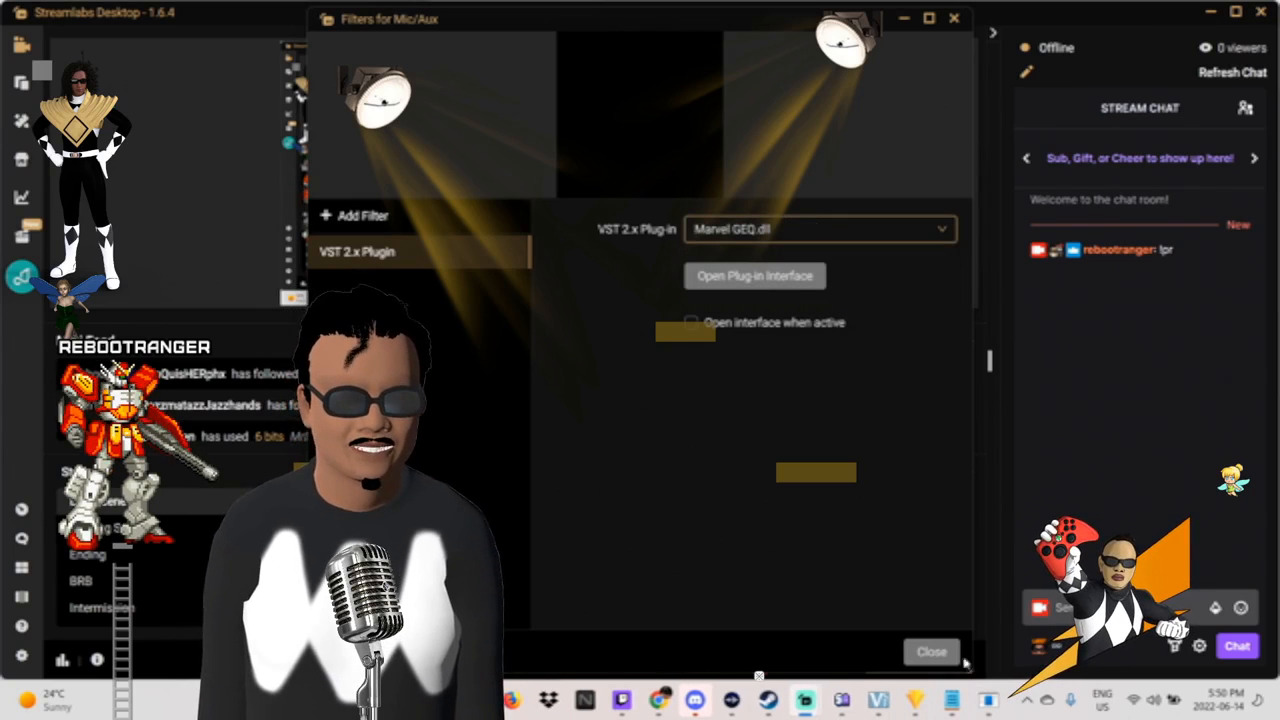
{"action": "mouse_move", "coordinate": [988, 702]}
{"action": "mouse_move", "coordinate": [985, 610]}
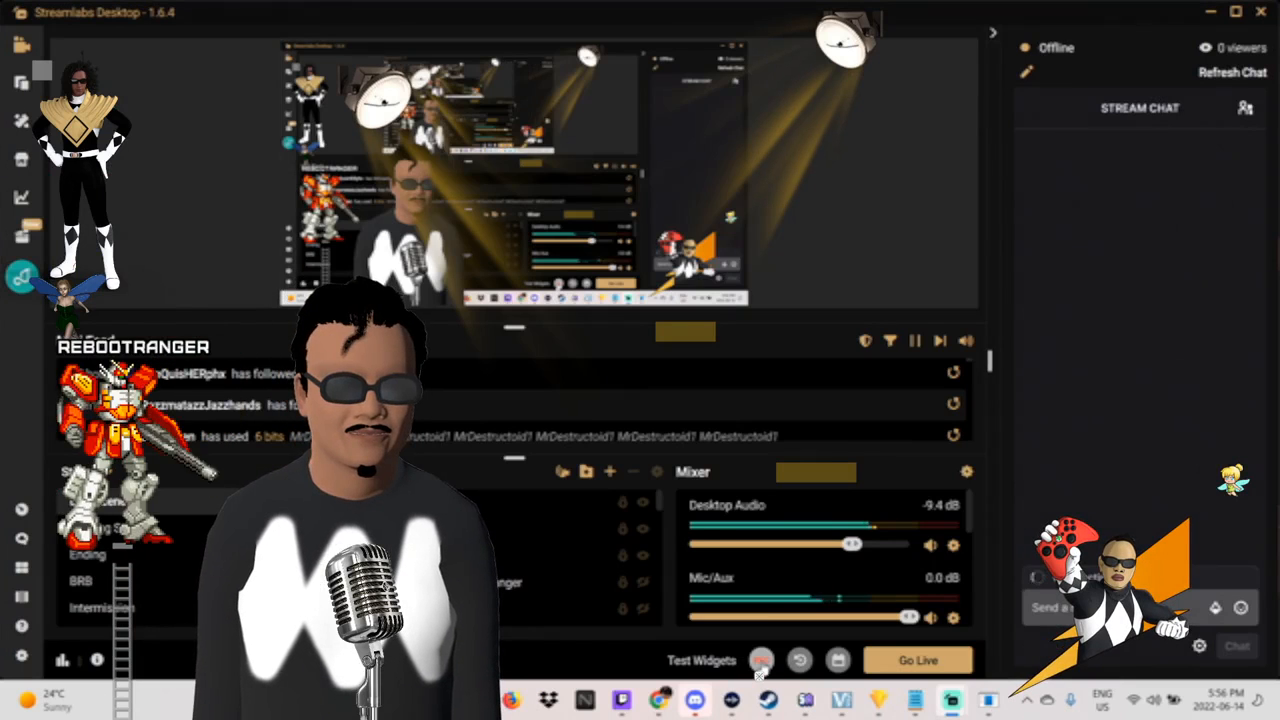
Step: Start a recording, check the Mic/Aux filters window, and return to the main Streamlabs Desktop window
{"action": "left_click", "coordinate": [761, 662]}
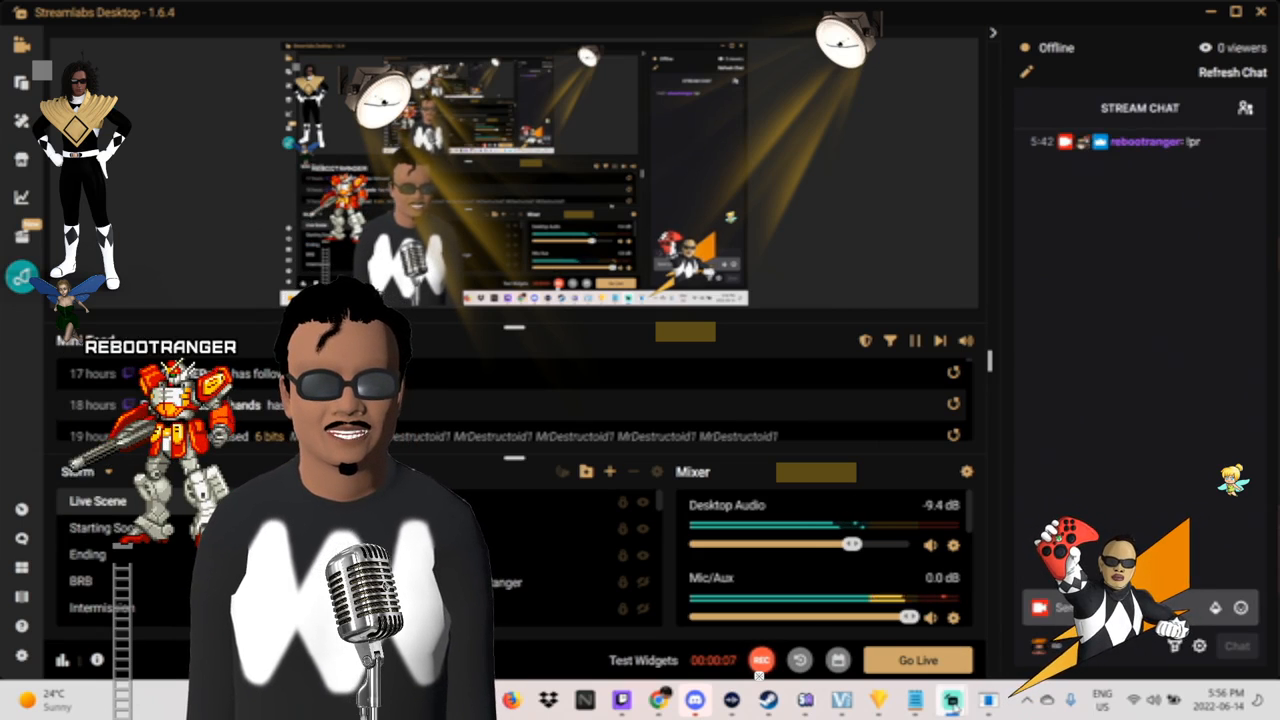
{"action": "mouse_move", "coordinate": [953, 701]}
{"action": "left_click", "coordinate": [1070, 612]}
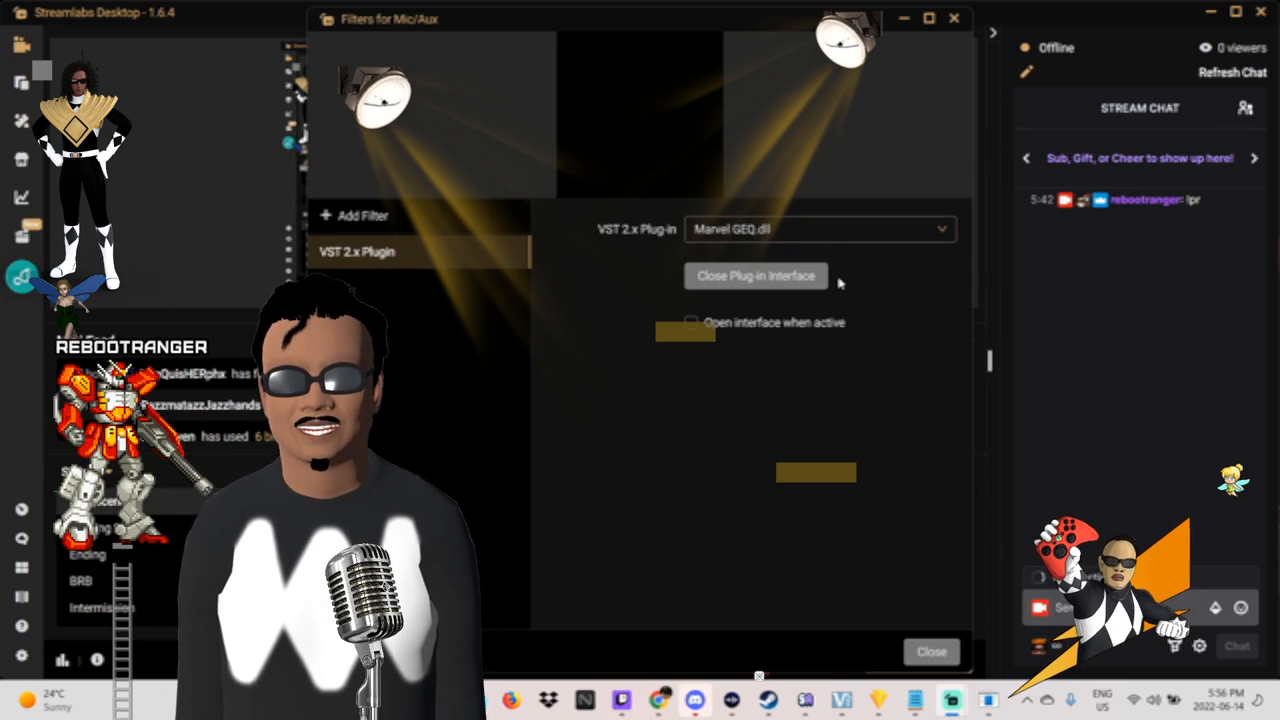
{"action": "left_click", "coordinate": [233, 161]}
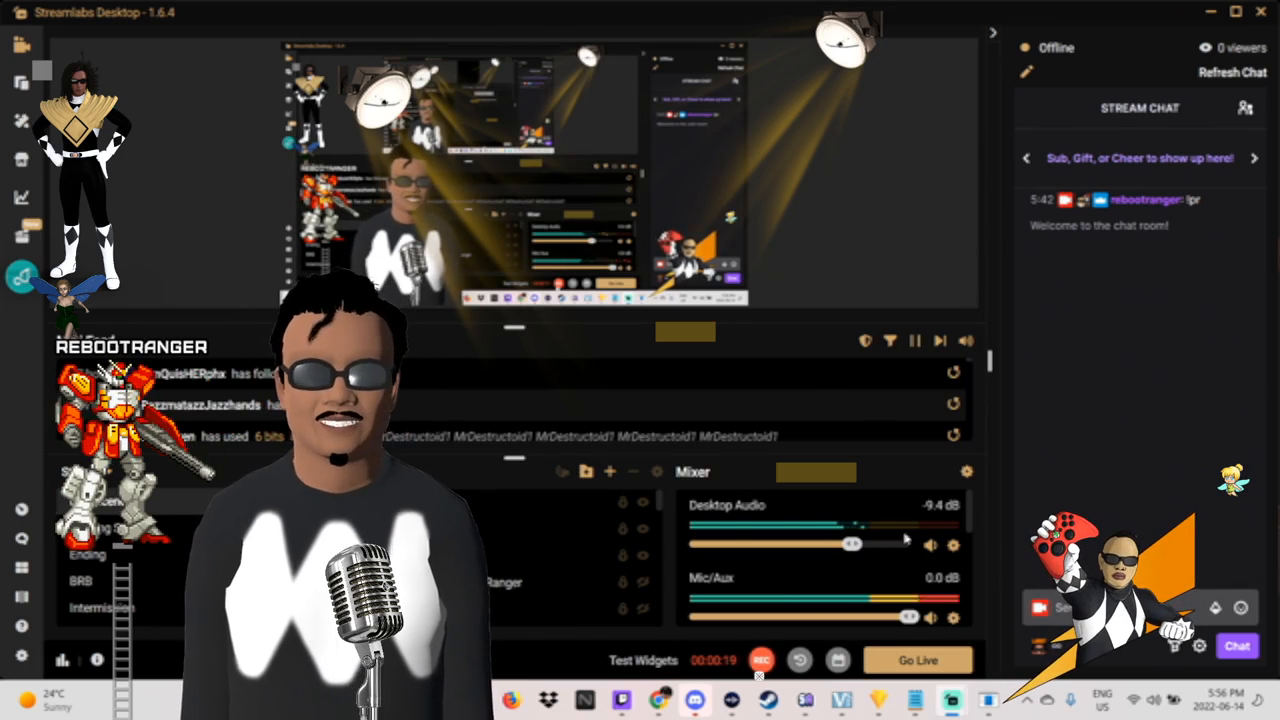
Step: Bring up the Marvel GEQ equalizer window and move it over the centre of the stream preview
{"action": "left_click", "coordinate": [988, 698]}
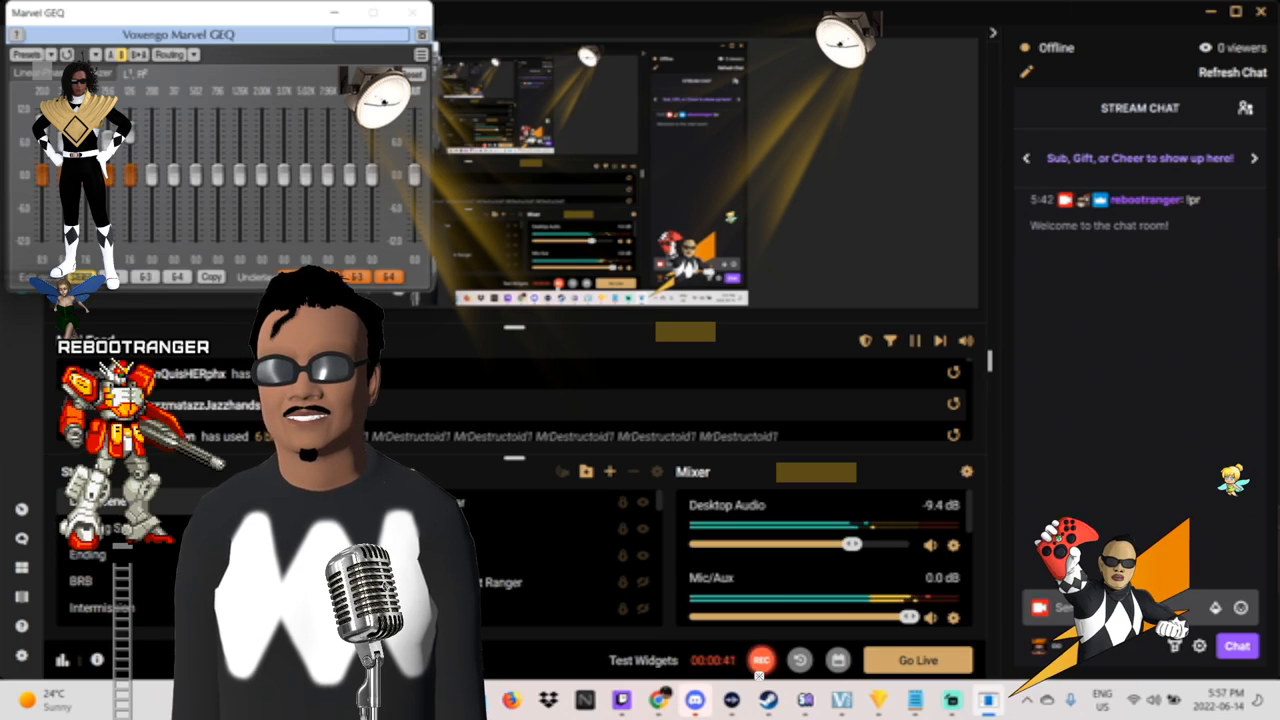
{"action": "left_click_drag", "start_coordinate": [302, 13], "coordinate": [763, 56]}
{"action": "mouse_move", "coordinate": [779, 52]}
{"action": "left_mouse_down"}
{"action": "mouse_move", "coordinate": [811, 46]}
{"action": "mouse_move", "coordinate": [779, 57]}
{"action": "left_mouse_up"}
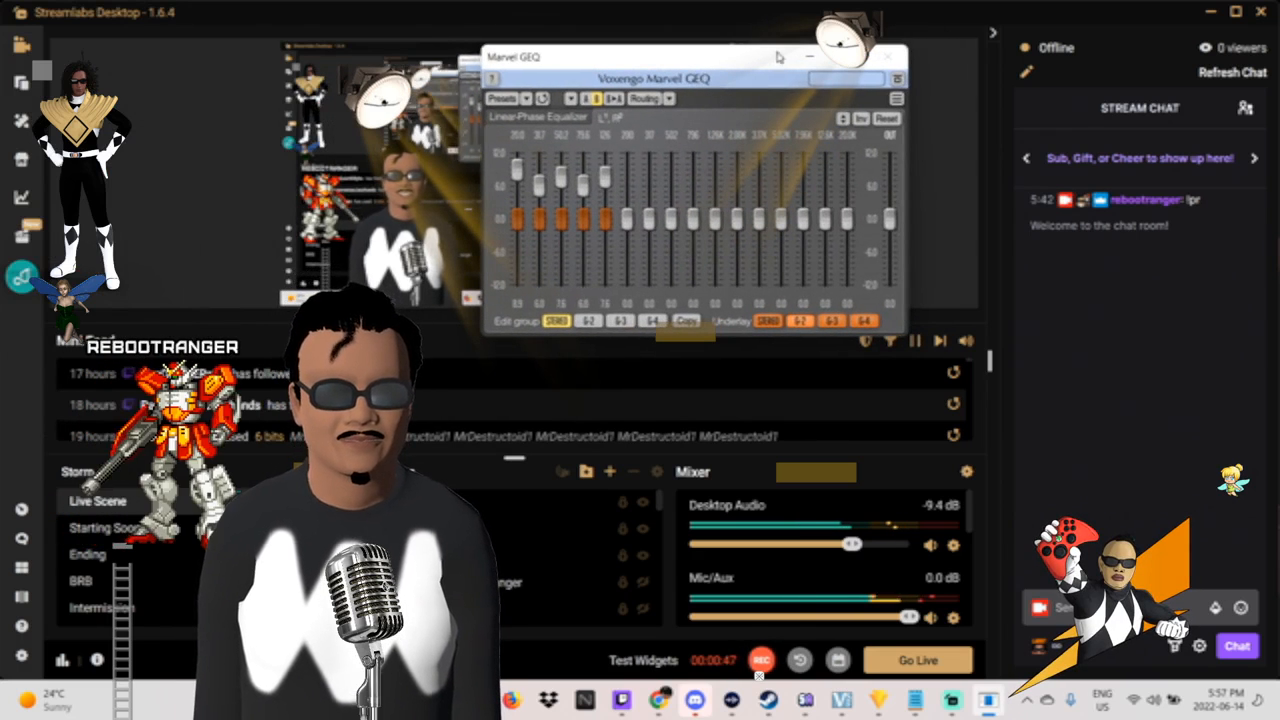
Step: Raise the equalizer bands from 200 up to 20.0K to boosts between about 4 and 9, alternating lower and higher
{"action": "left_click_drag", "start_coordinate": [627, 218], "coordinate": [649, 178]}
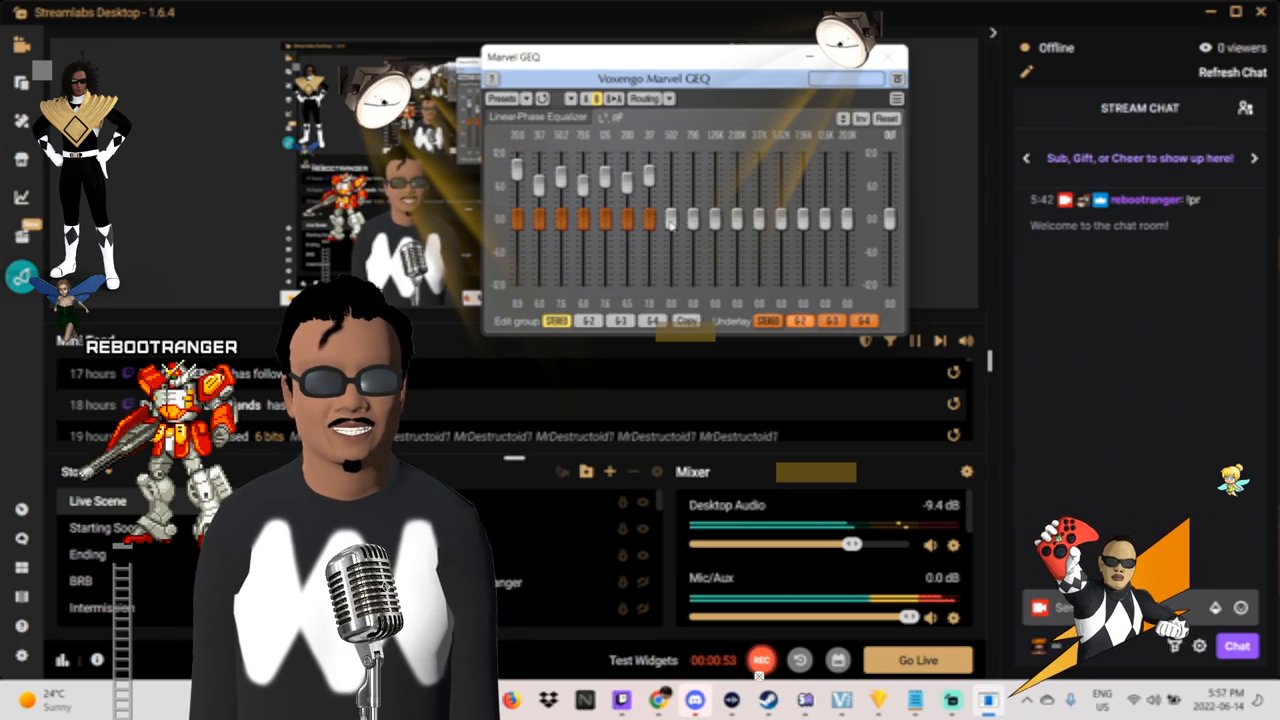
{"action": "left_click_drag", "start_coordinate": [671, 222], "coordinate": [693, 172]}
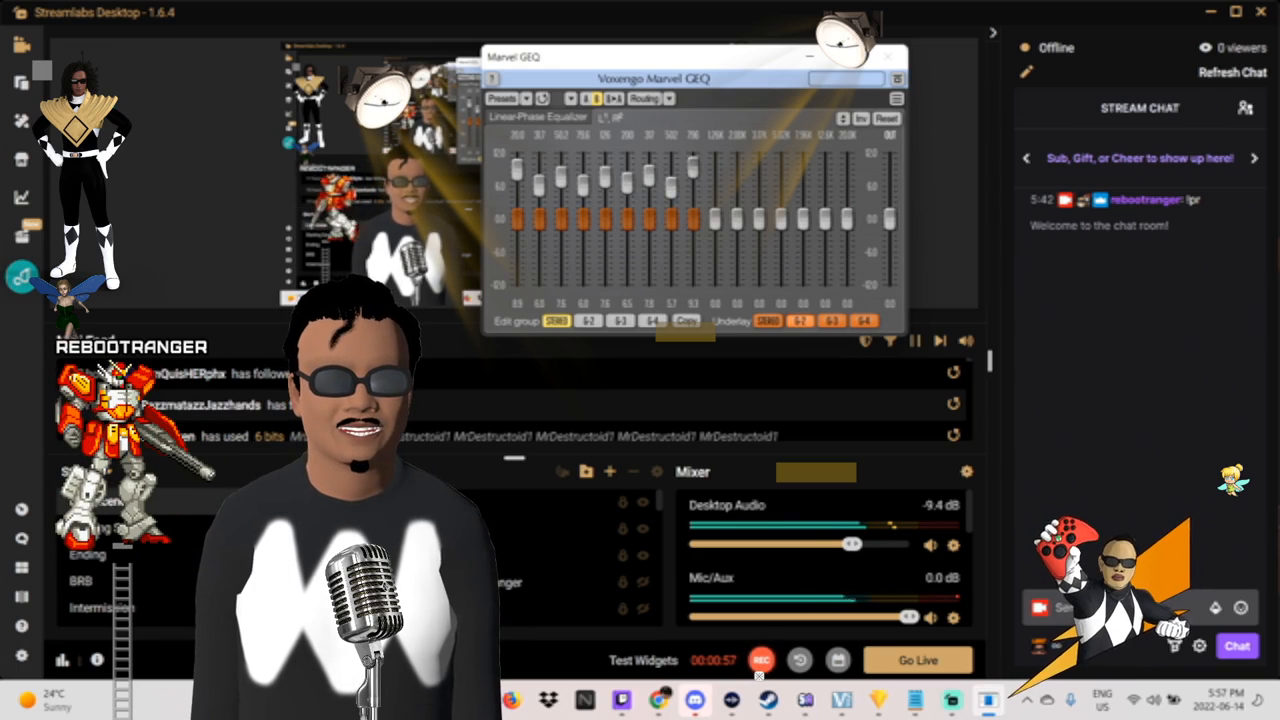
{"action": "left_click_drag", "start_coordinate": [715, 218], "coordinate": [715, 206]}
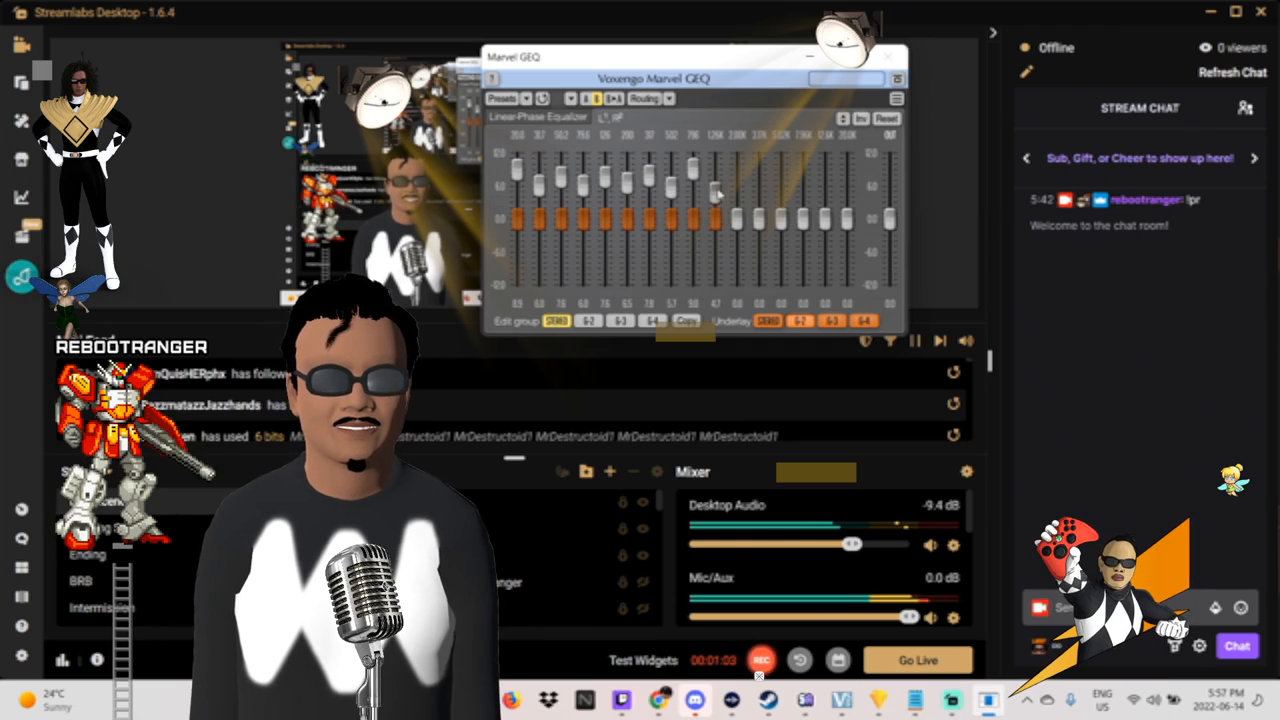
{"action": "left_click_drag", "start_coordinate": [737, 220], "coordinate": [737, 172]}
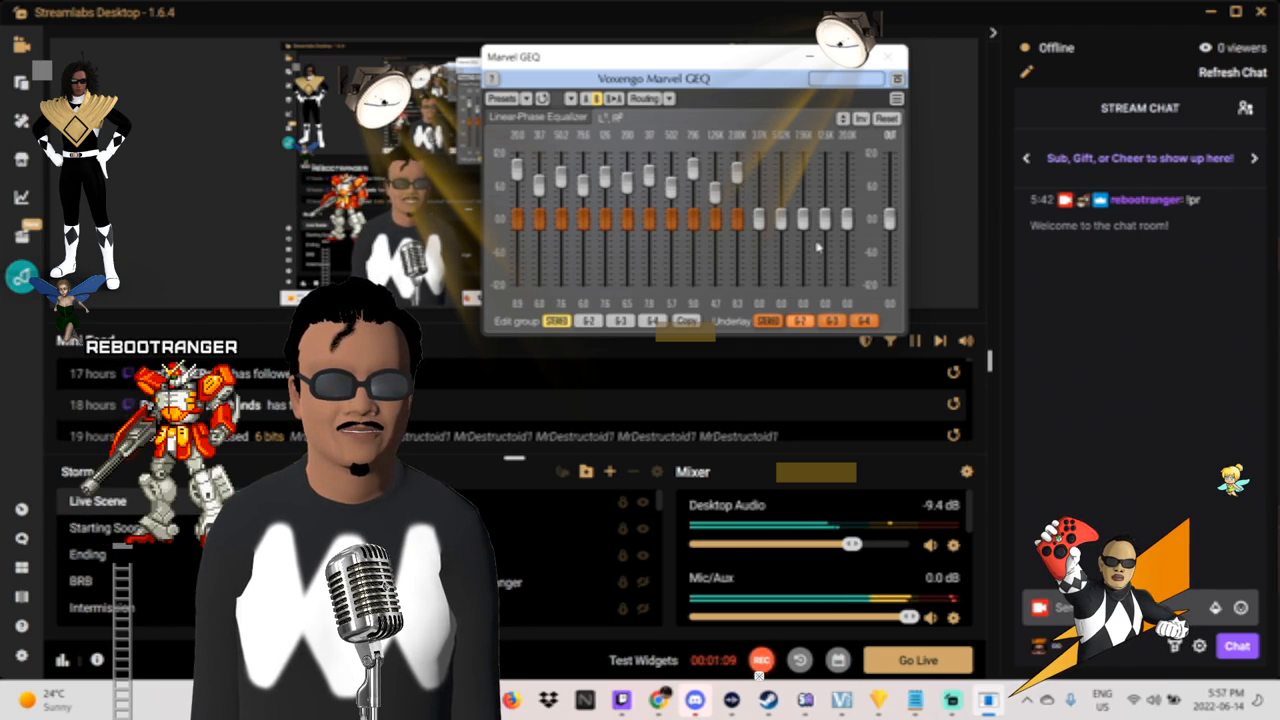
{"action": "left_click_drag", "start_coordinate": [758, 207], "coordinate": [758, 195]}
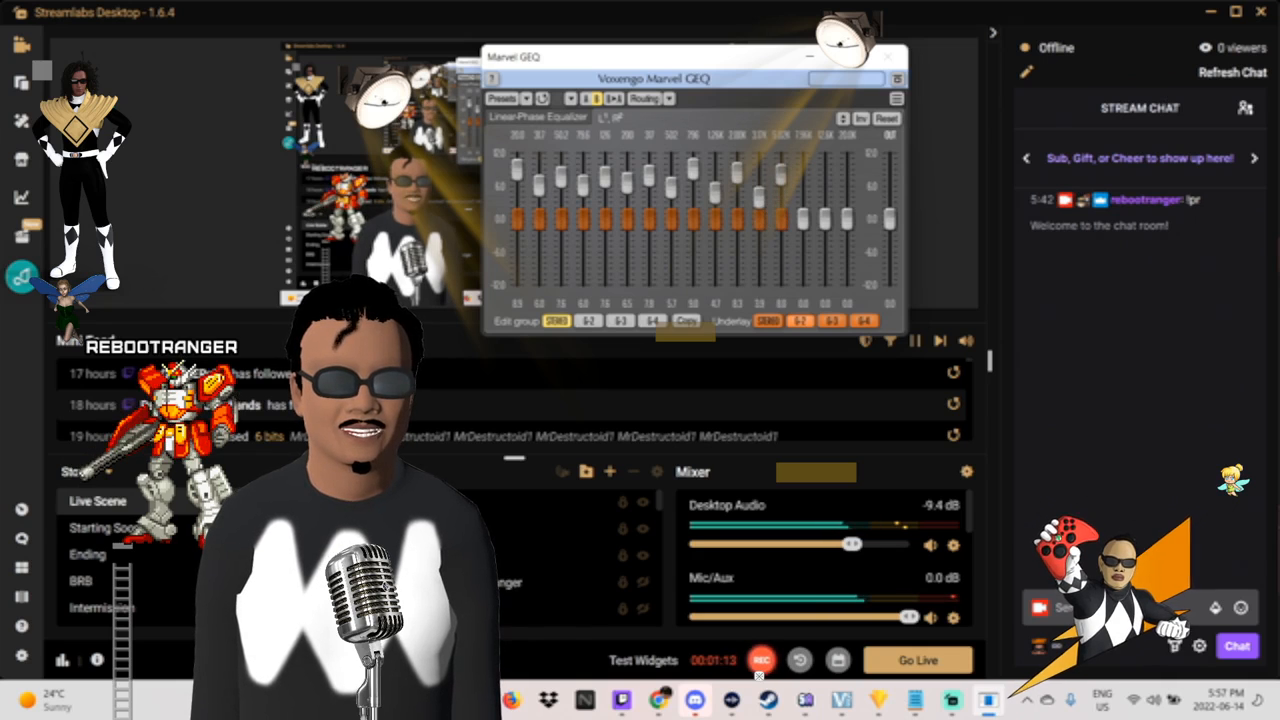
{"action": "left_click_drag", "start_coordinate": [802, 218], "coordinate": [826, 176]}
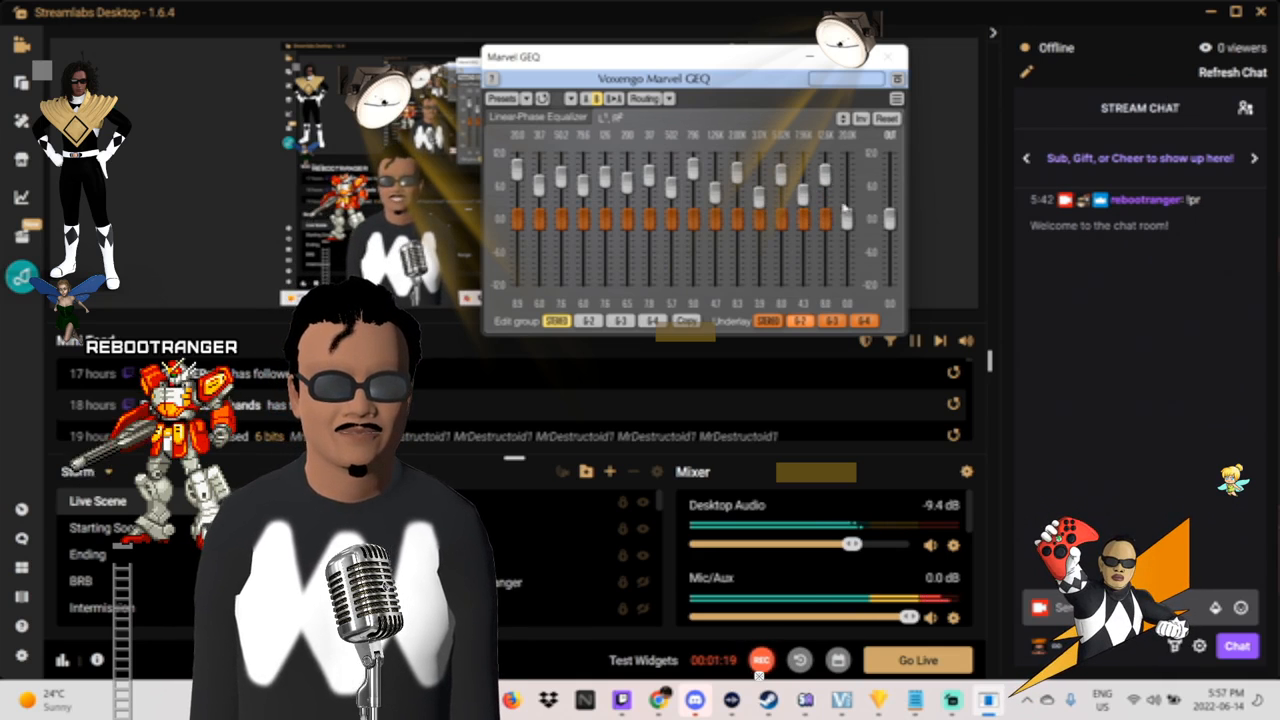
{"action": "left_click_drag", "start_coordinate": [848, 220], "coordinate": [847, 197]}
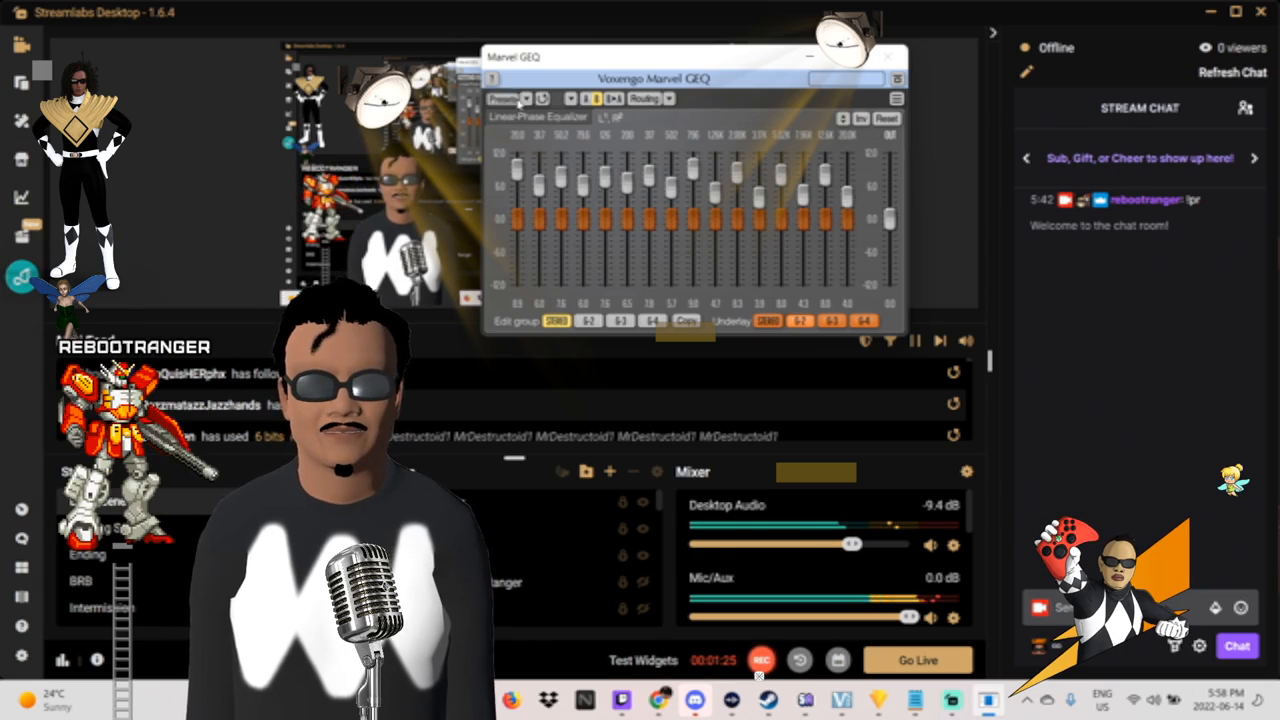
Step: Open the Preset Manager and view the file save dialog for the Default preset, leaving without saving
{"action": "left_click", "coordinate": [517, 100]}
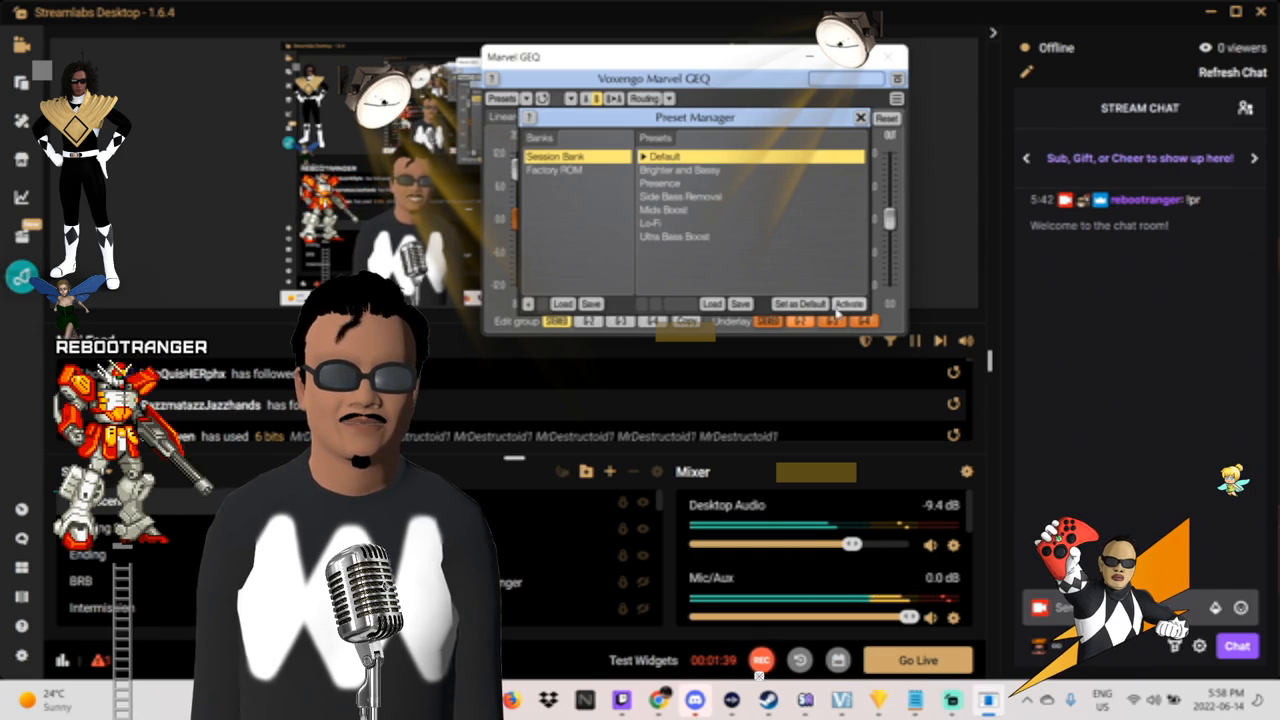
{"action": "left_click", "coordinate": [740, 304]}
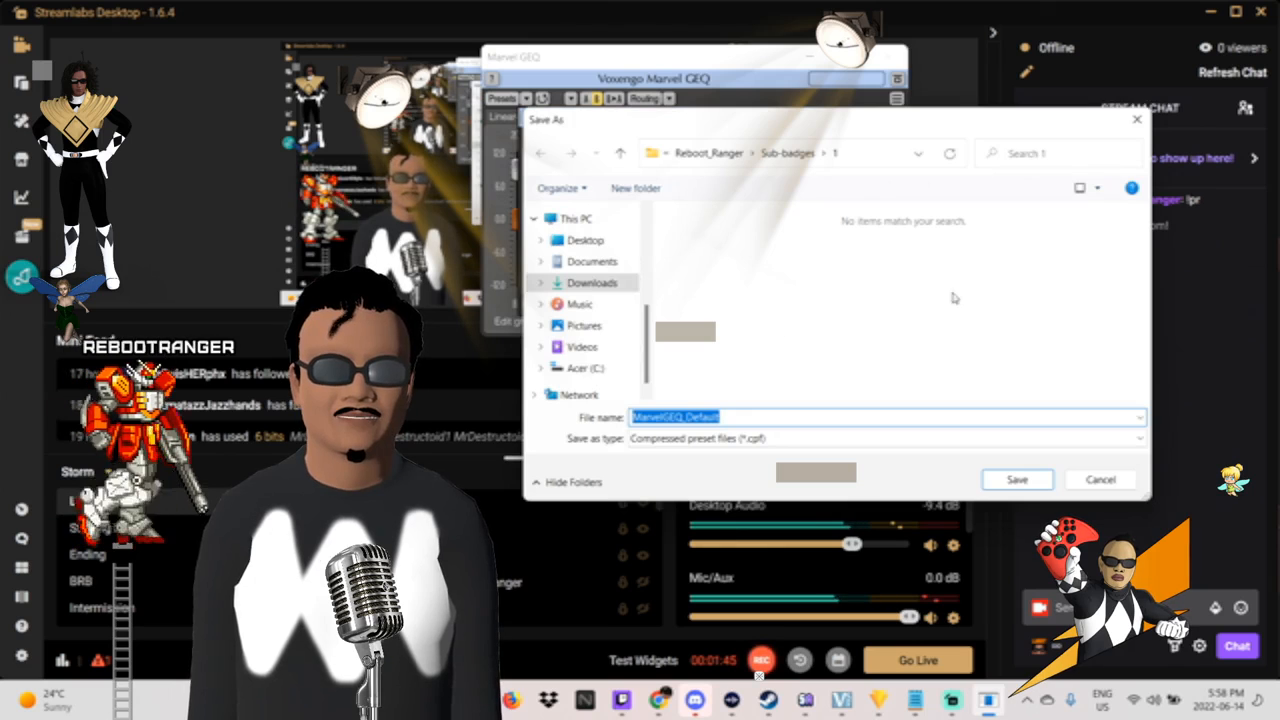
{"action": "left_click", "coordinate": [1137, 121]}
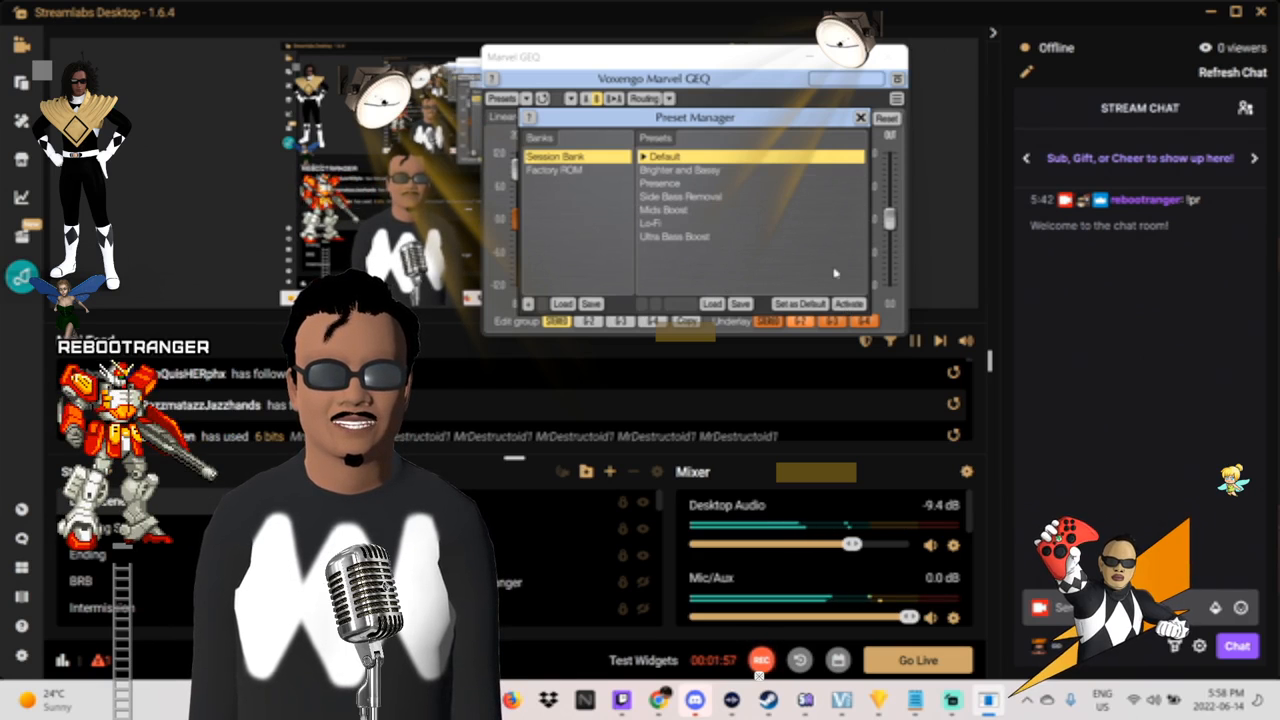
Step: Select the Lo-Fi preset and view its file save dialog, leaving without saving
{"action": "left_click", "coordinate": [667, 225]}
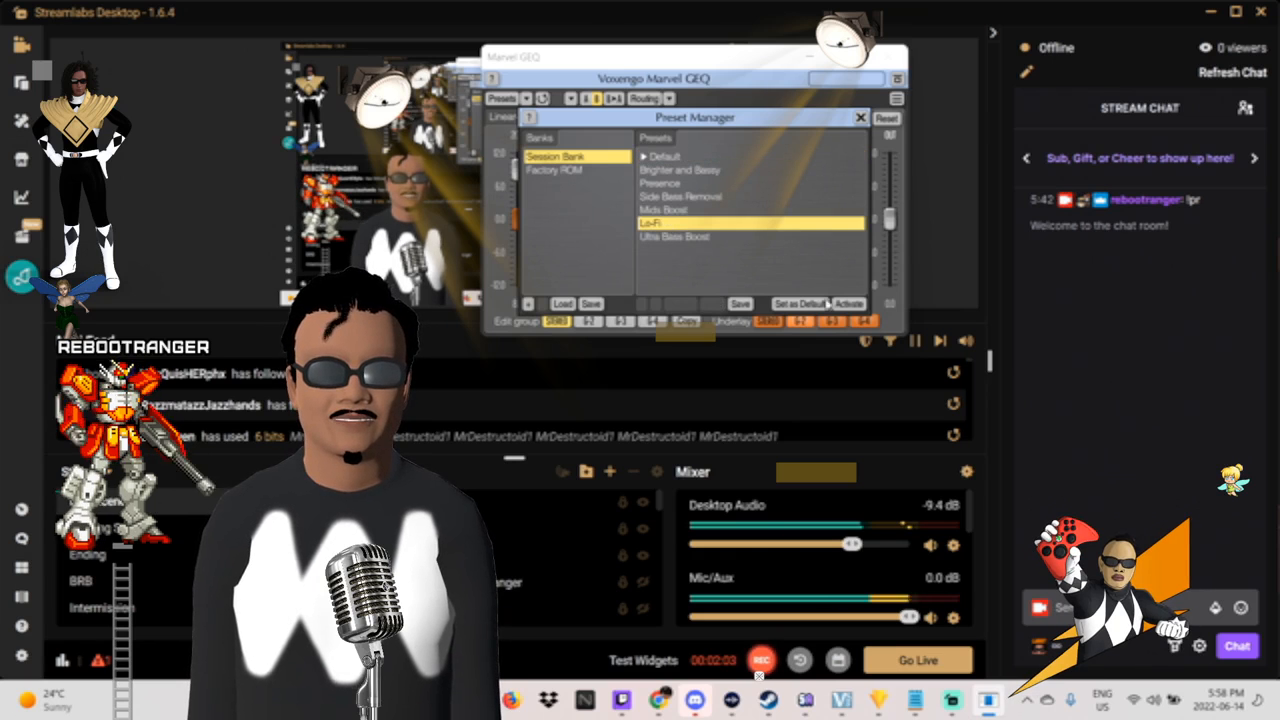
{"action": "left_click", "coordinate": [740, 303]}
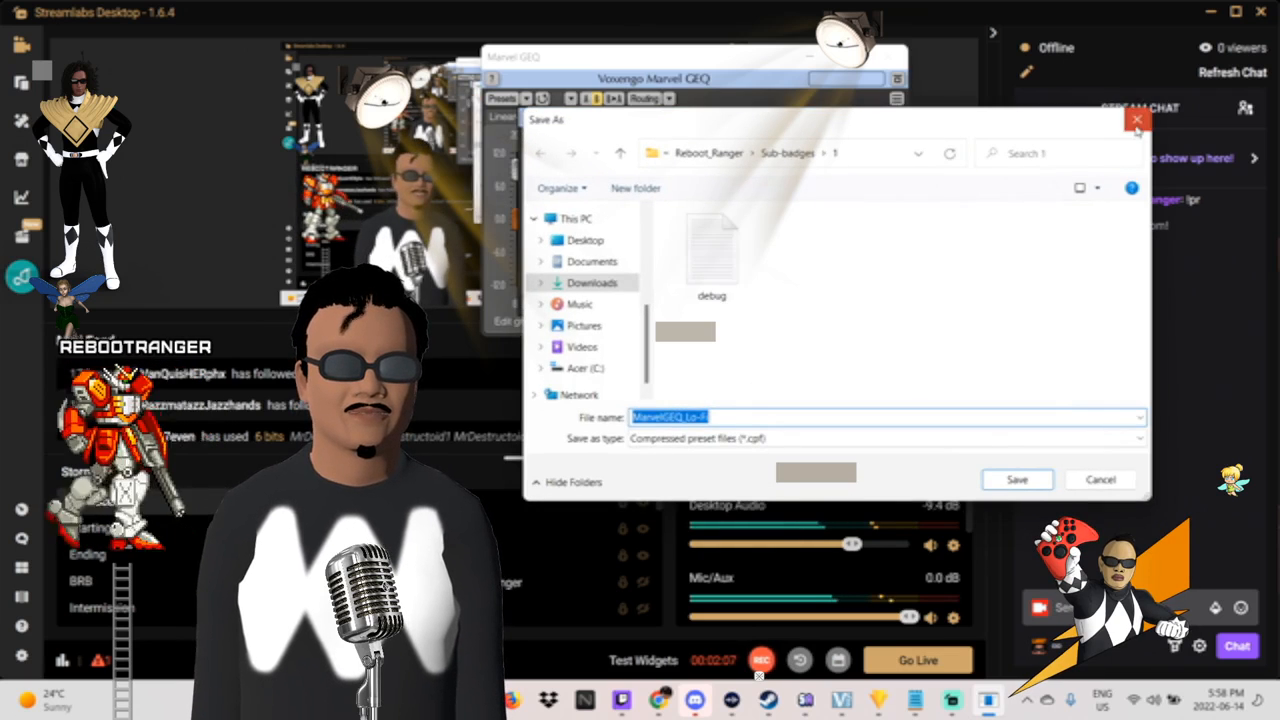
{"action": "key", "text": "Return"}
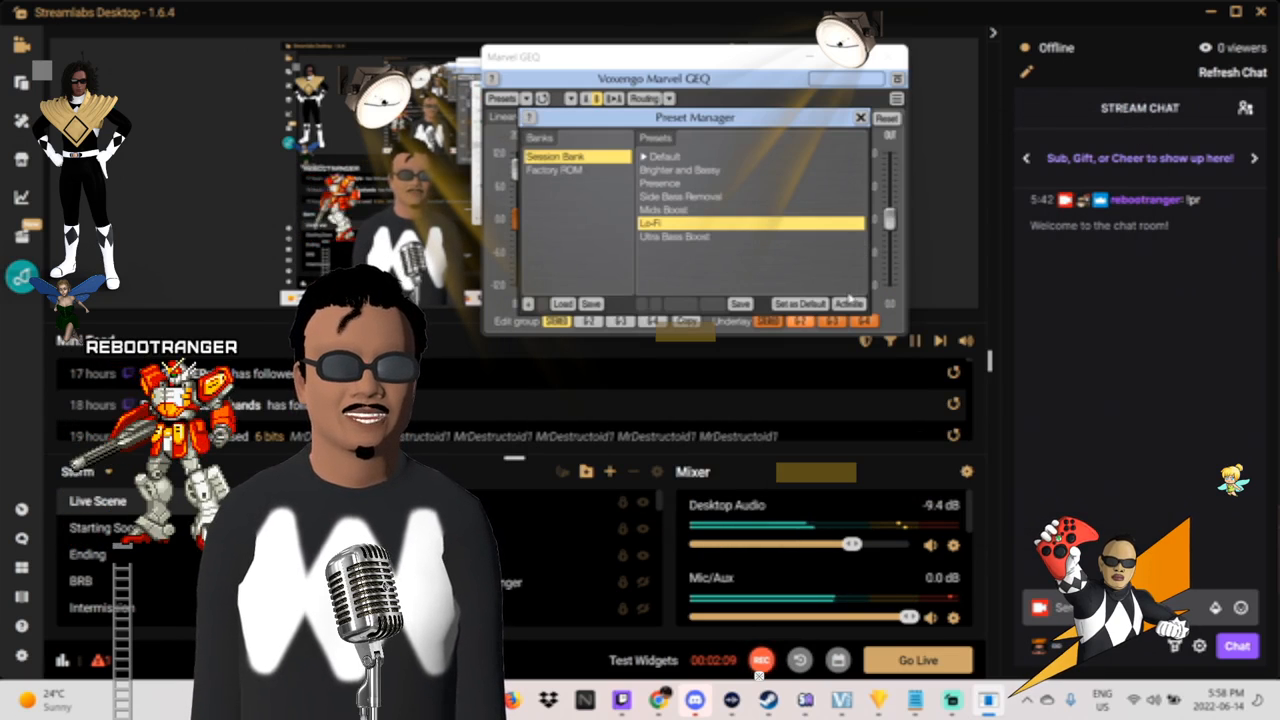
Step: Activate the Lo-Fi preset and close the Preset Manager to view its equalizer curve
{"action": "left_click", "coordinate": [849, 304]}
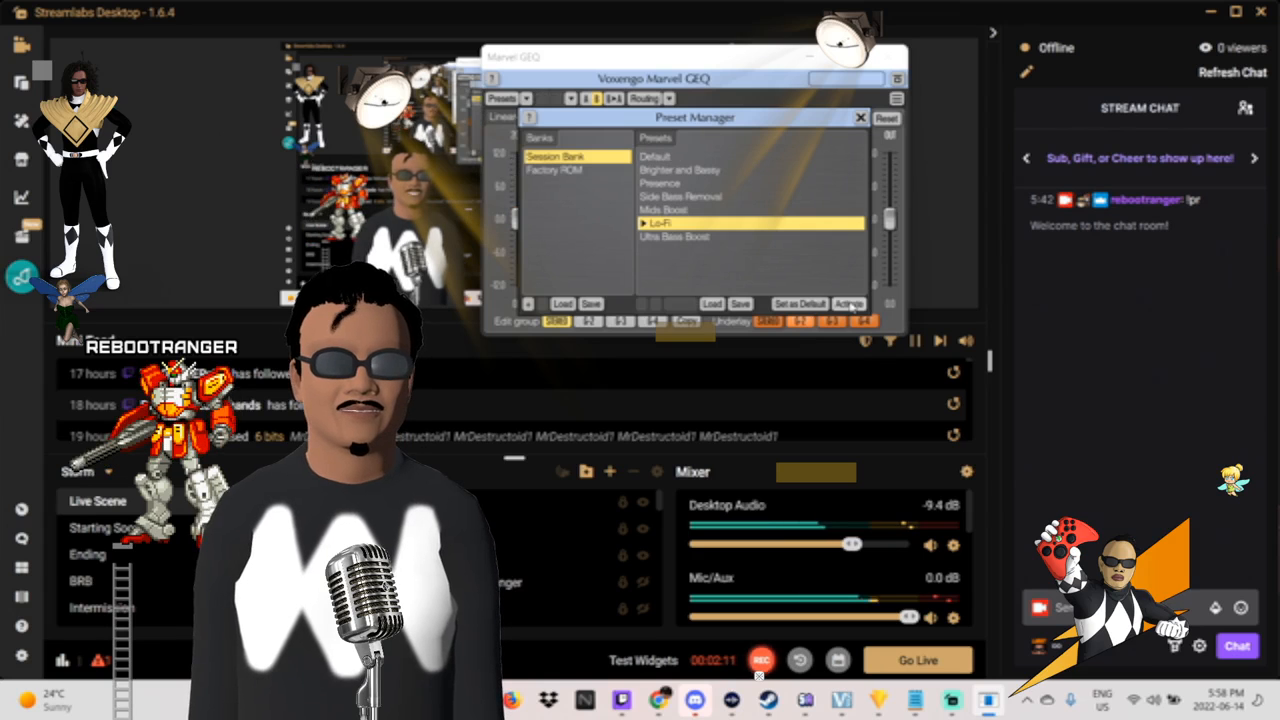
{"action": "left_click", "coordinate": [860, 118]}
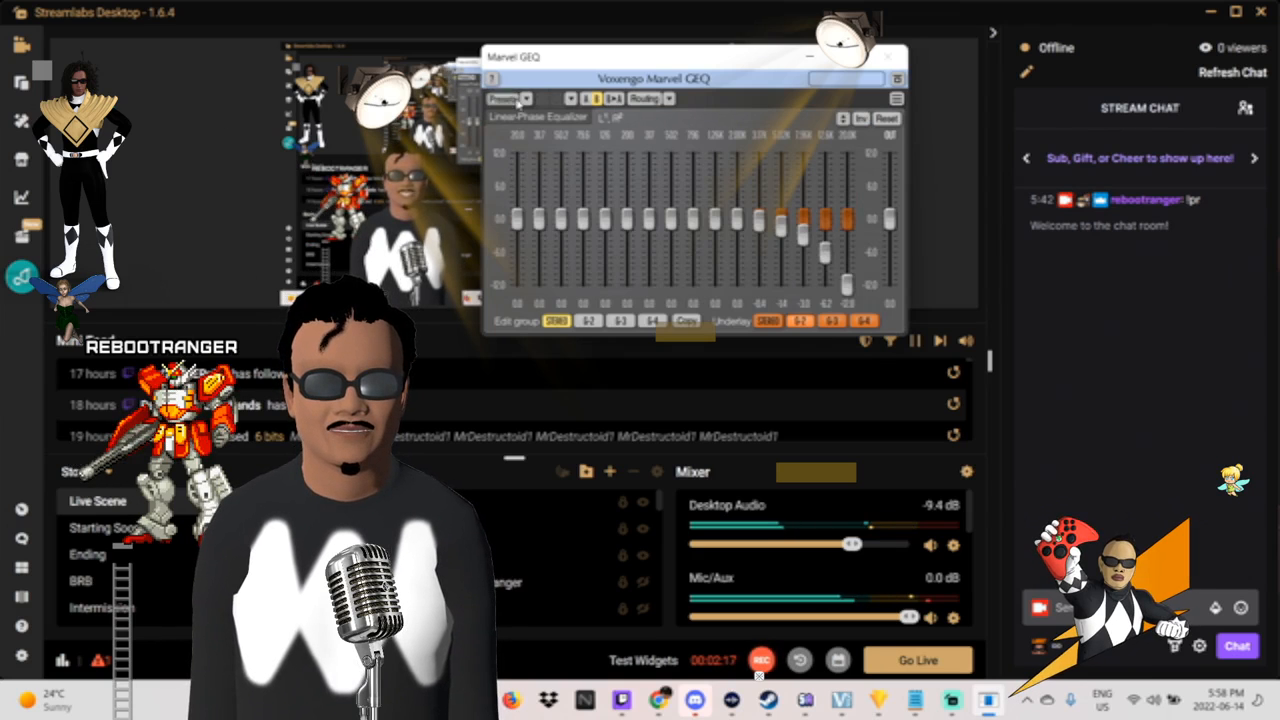
Step: Activate the Brighter and Bassy preset from the Preset Manager, leaving its file save dialog without saving, and return to the equalizer
{"action": "left_click", "coordinate": [517, 100]}
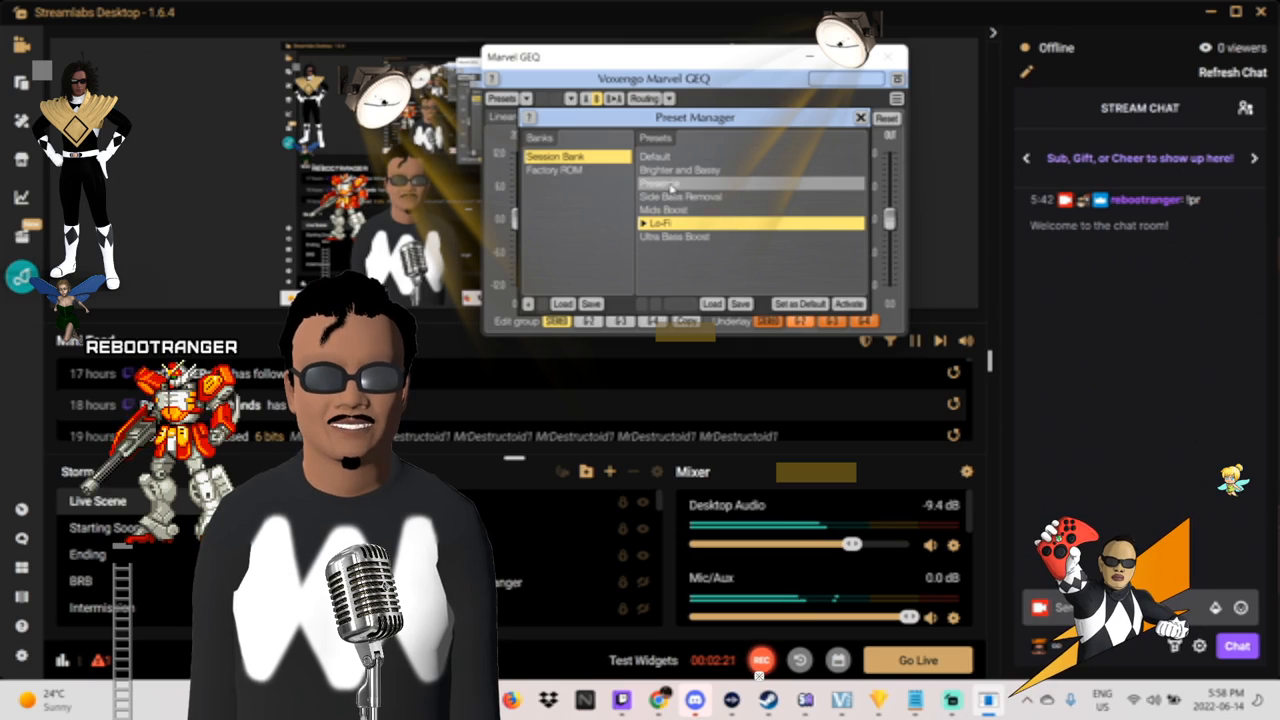
{"action": "left_click", "coordinate": [669, 171]}
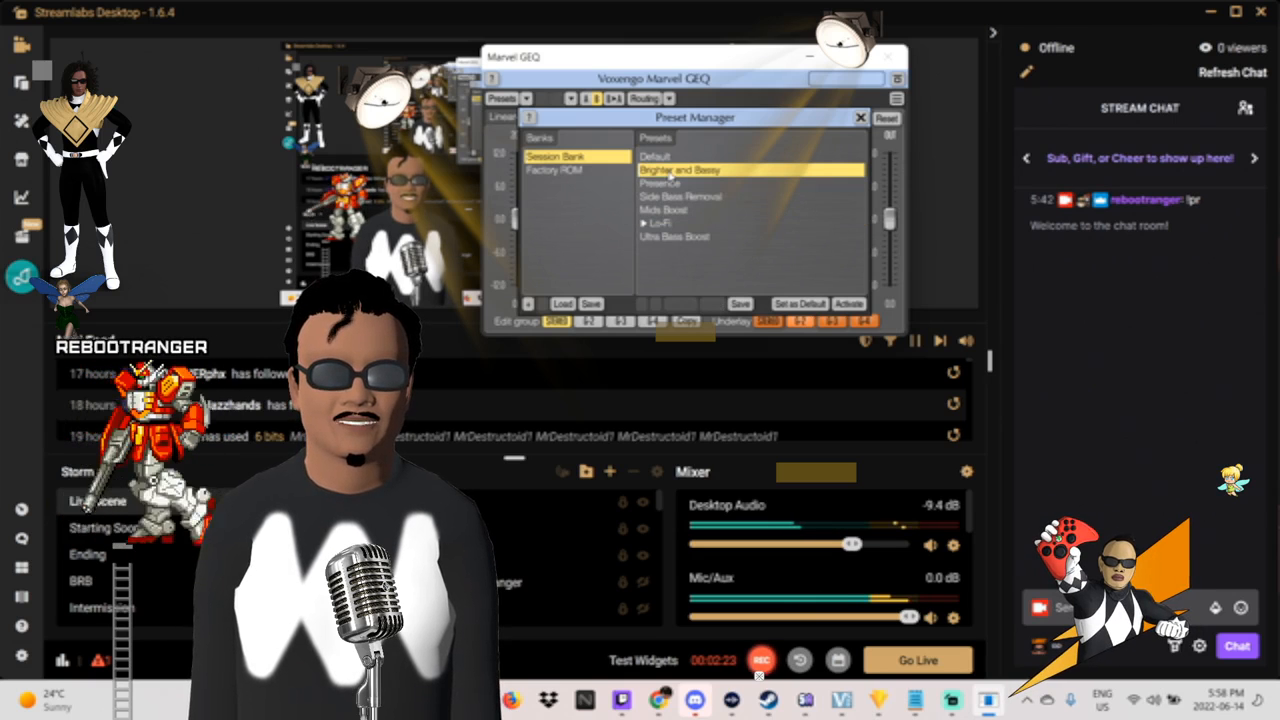
{"action": "left_click", "coordinate": [739, 304]}
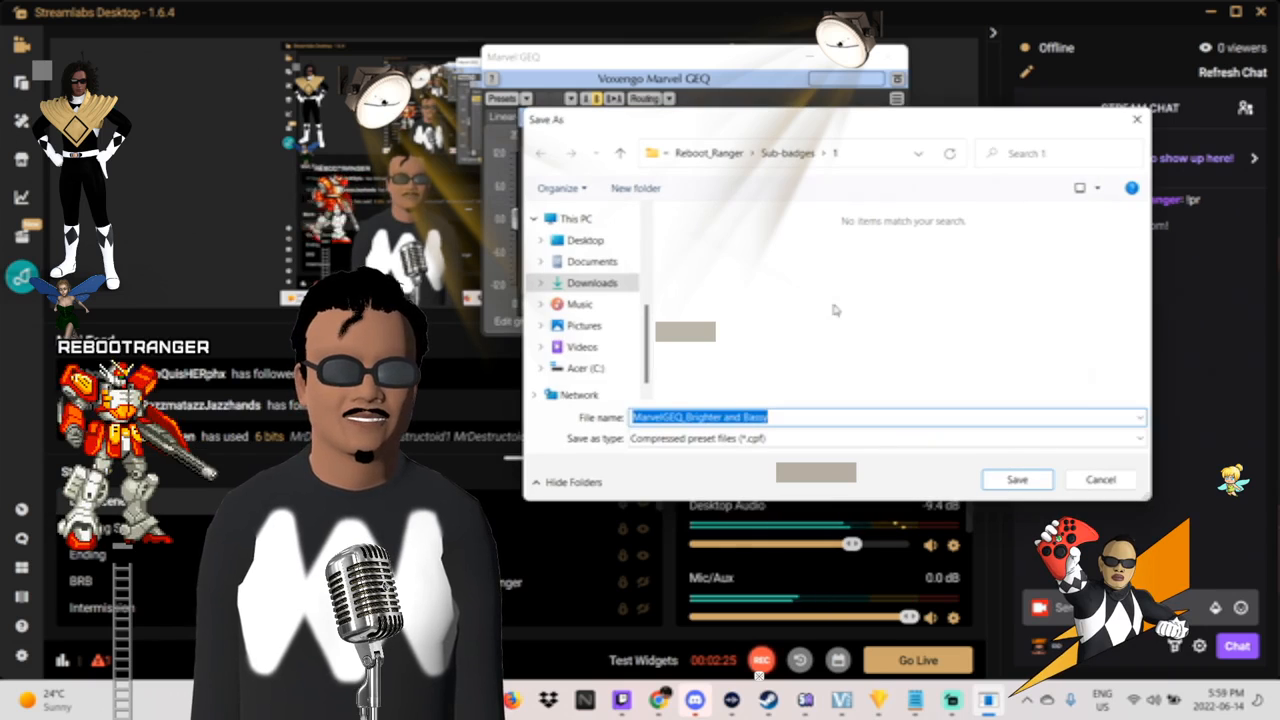
{"action": "left_click", "coordinate": [1136, 120]}
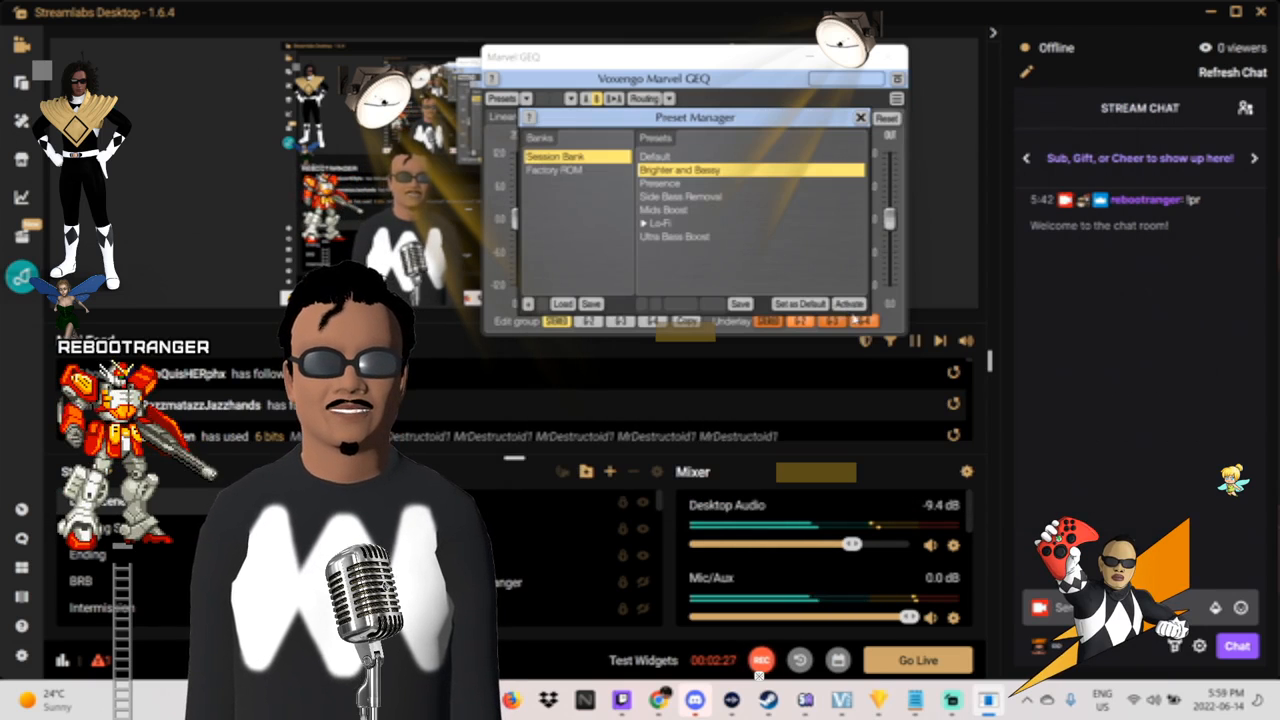
{"action": "left_click", "coordinate": [849, 305]}
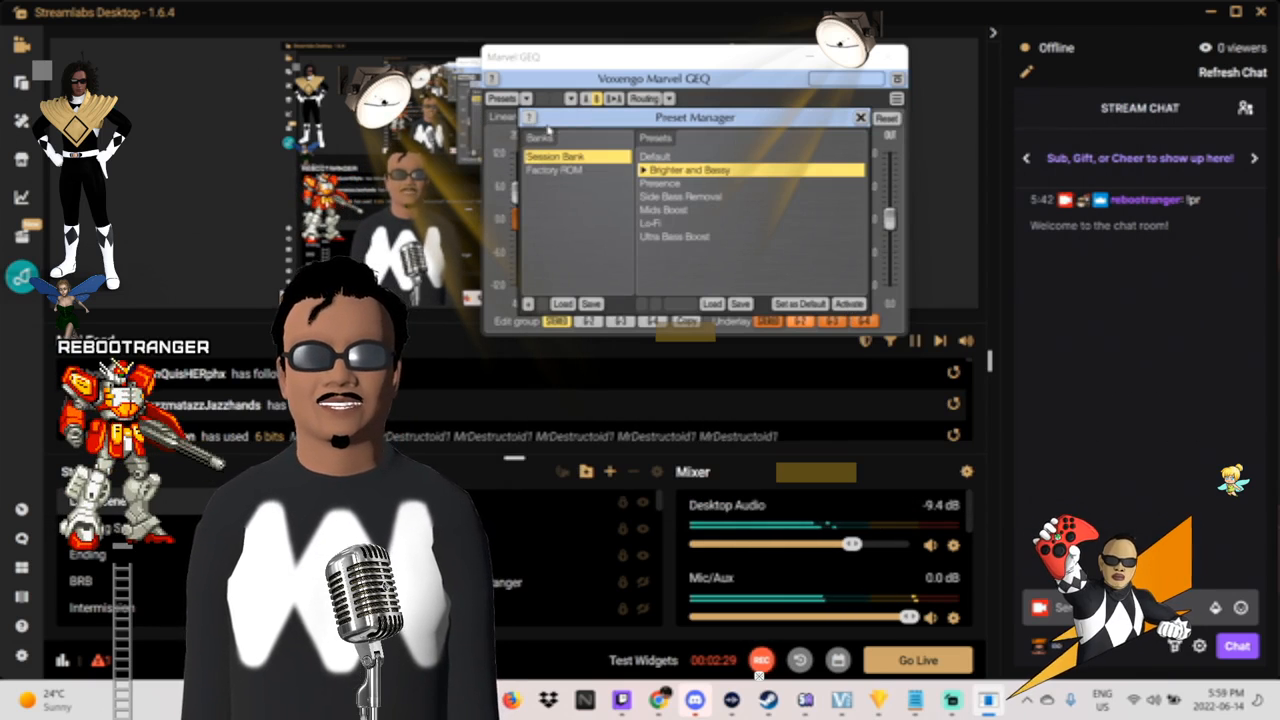
{"action": "left_click", "coordinate": [860, 117]}
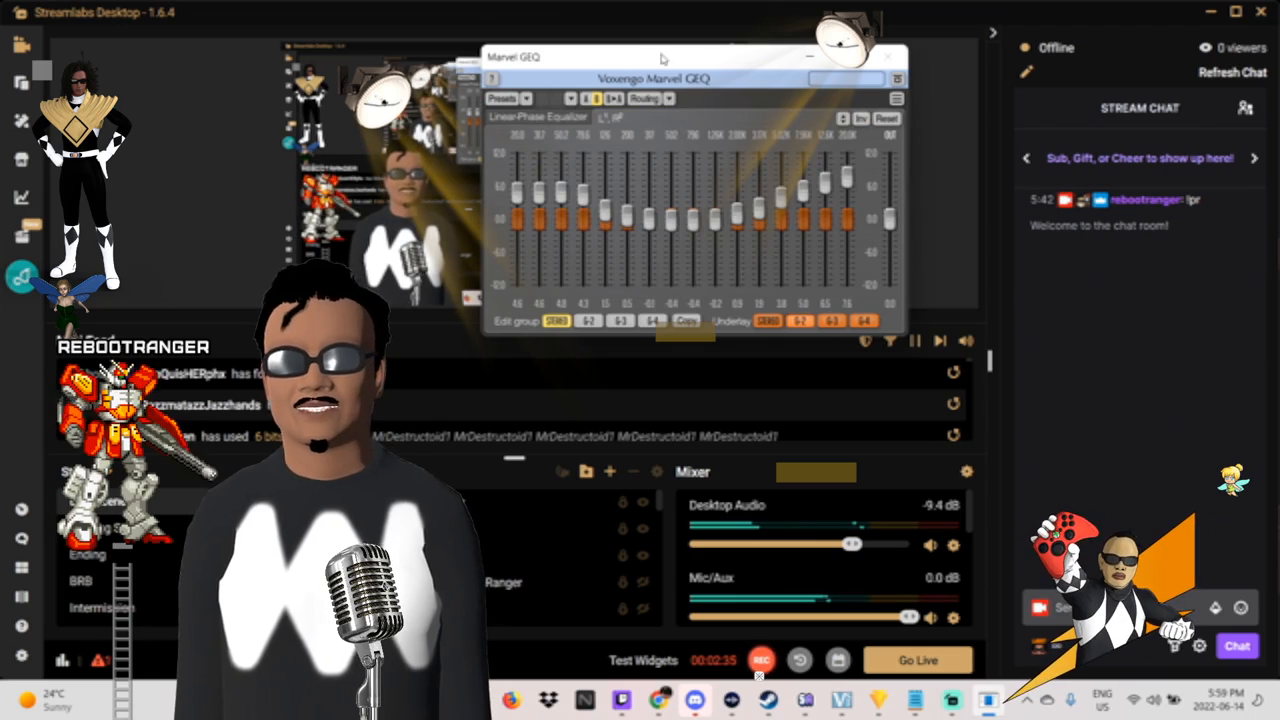
Step: Minimize the Marvel GEQ window and hide the screen capture source in the Live Scene
{"action": "left_click", "coordinate": [812, 58]}
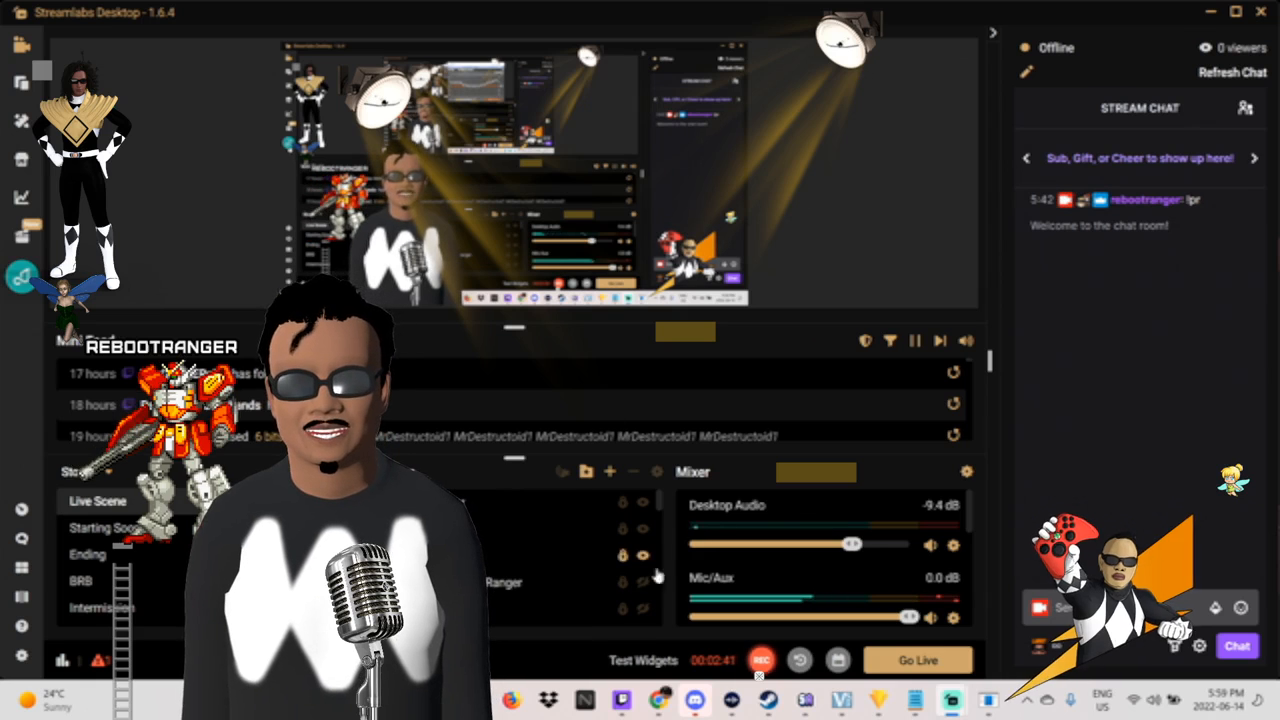
{"action": "left_click_drag", "start_coordinate": [657, 513], "coordinate": [657, 637]}
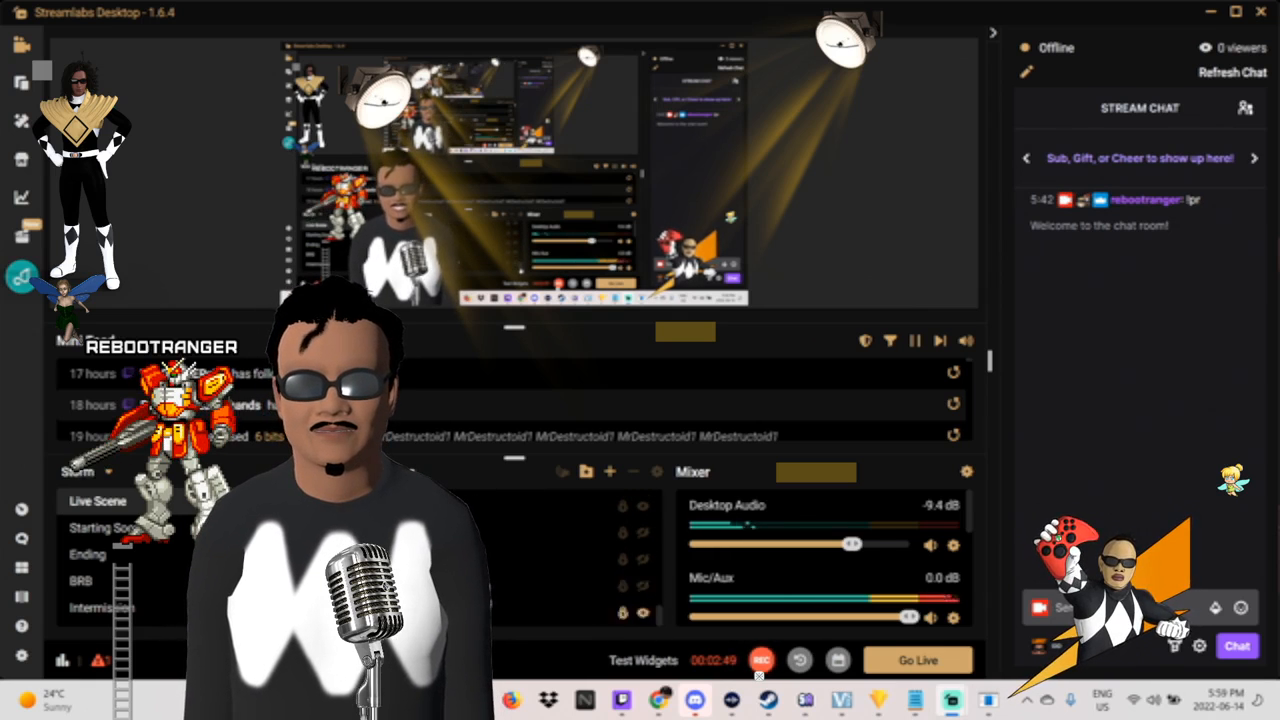
{"action": "left_click", "coordinate": [643, 587]}
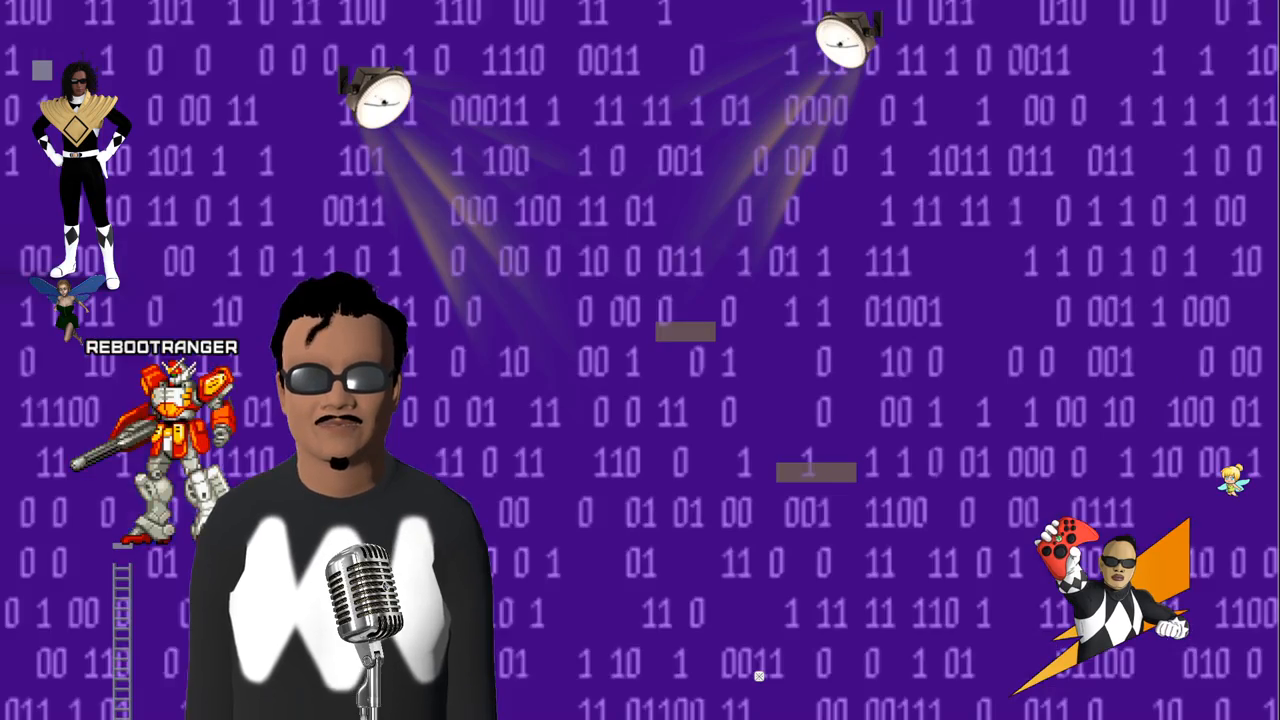